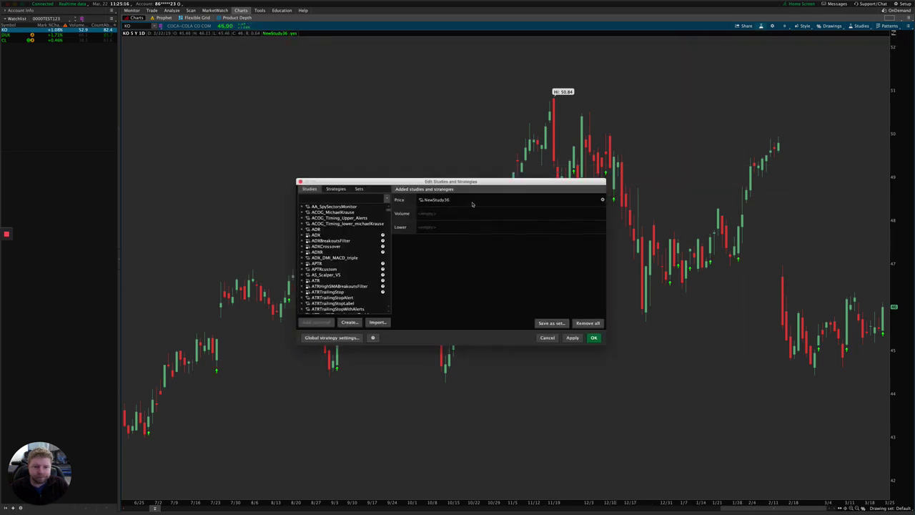
# Open the NewStudy36 study's script in the thinkScript editor and move the editor slightly lower.
pyautogui.click(500, 259)
pyautogui.rightClick(500, 259)
pyautogui.click(518, 275)
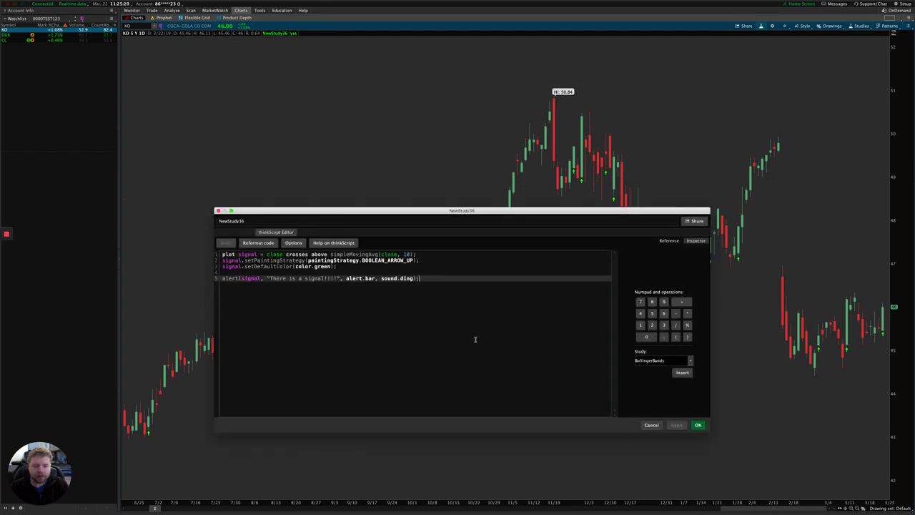
pyautogui.moveTo(500, 232); pyautogui.dragTo(494, 251)
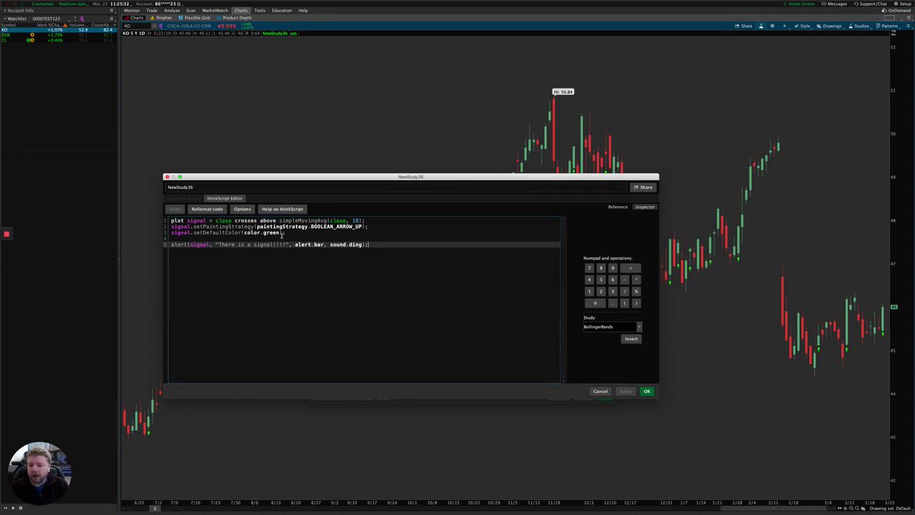
# Highlight the line 5 alert statement and show every occurrence of 'signal' in the script.
pyautogui.moveTo(171, 245); pyautogui.dragTo(396, 256)
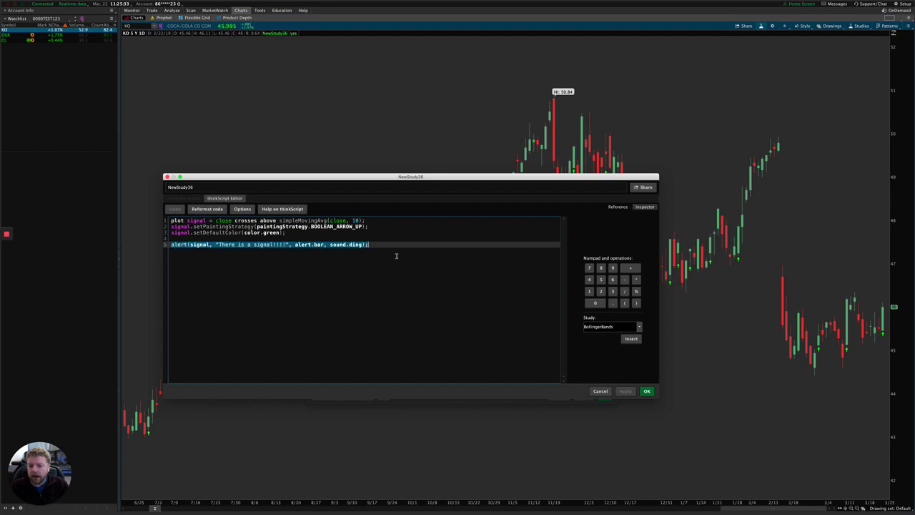
pyautogui.click(396, 255)
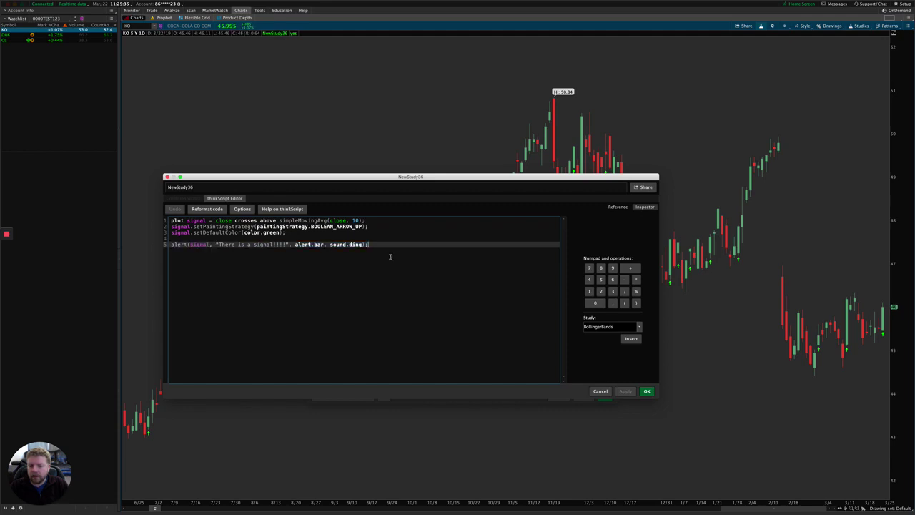
pyautogui.click(171, 245)
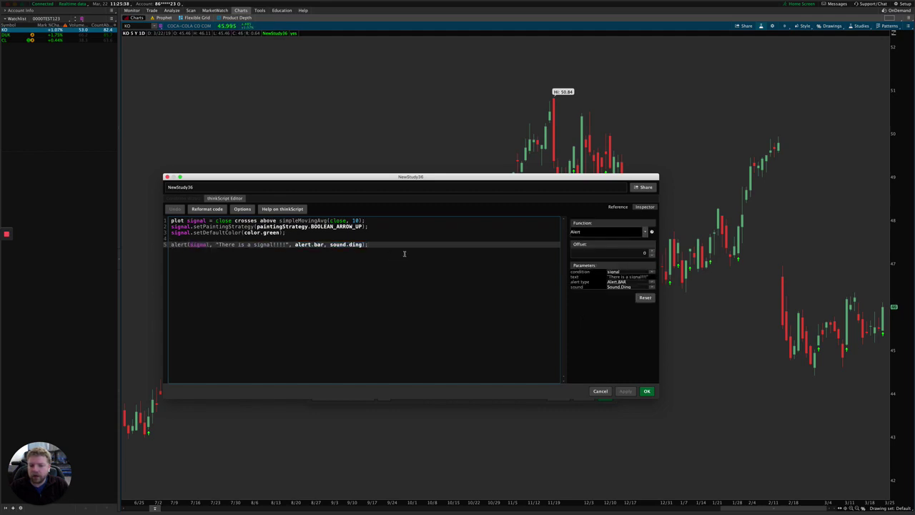
pyautogui.click(190, 244)
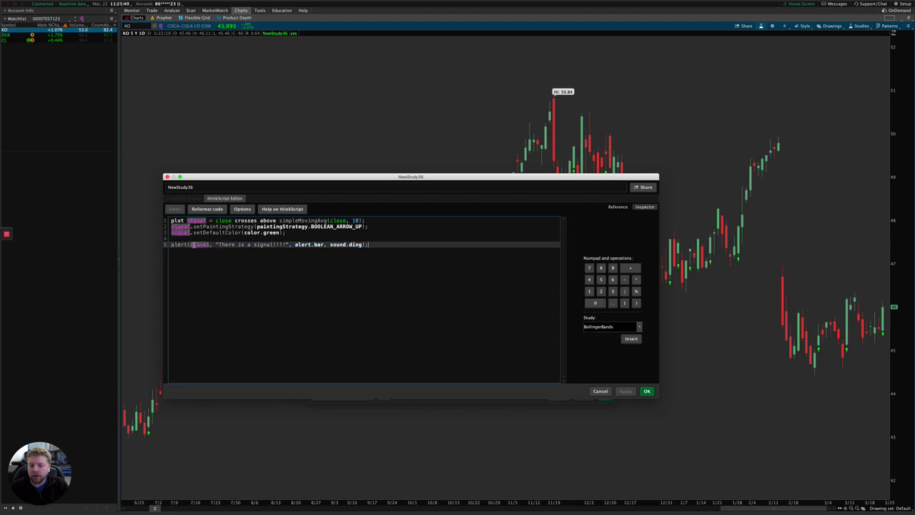
pyautogui.click(215, 267)
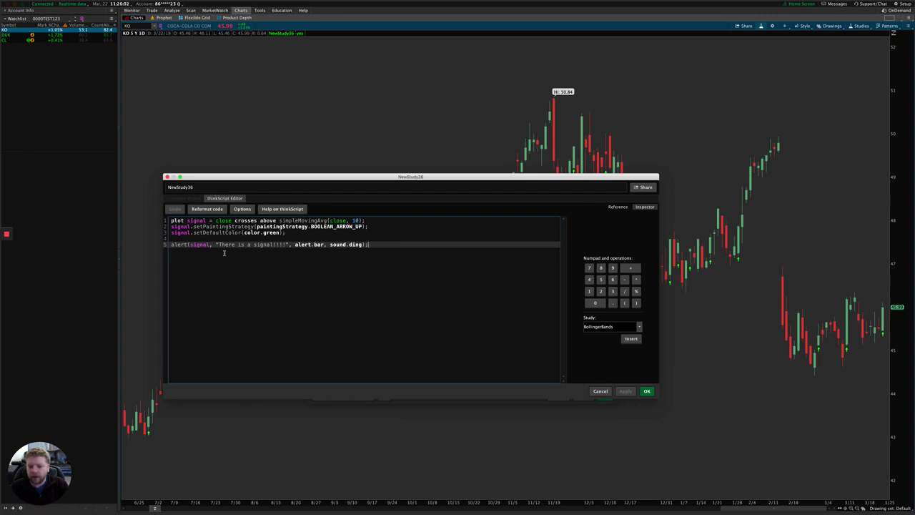
# Select the line 5 alert statement and inspect its parameters, starting with the signal condition.
pyautogui.click(188, 244)
pyautogui.click(174, 244)
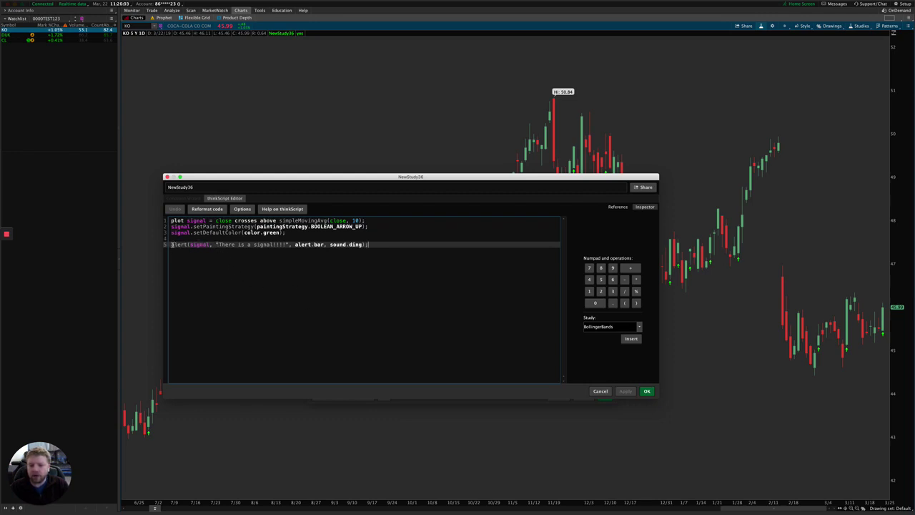
pyautogui.moveTo(174, 244); pyautogui.dragTo(384, 256)
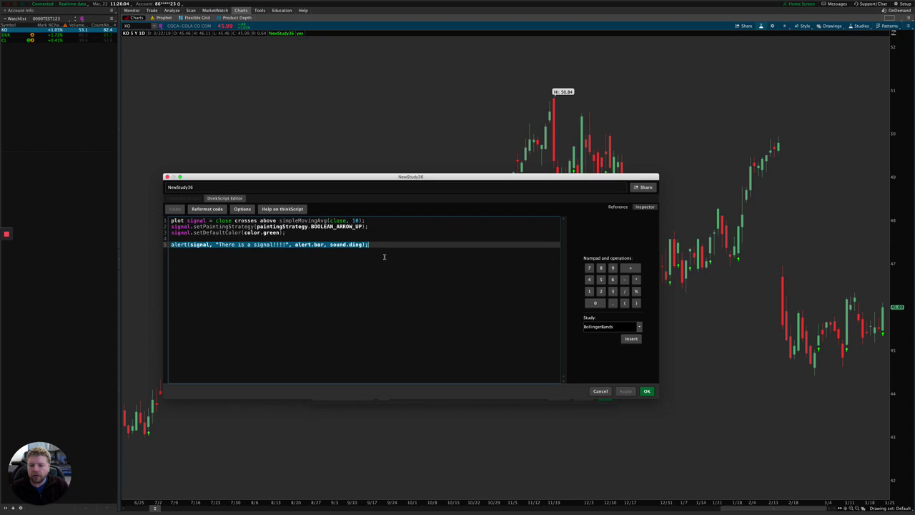
pyautogui.click(188, 244)
pyautogui.doubleClick(199, 244)
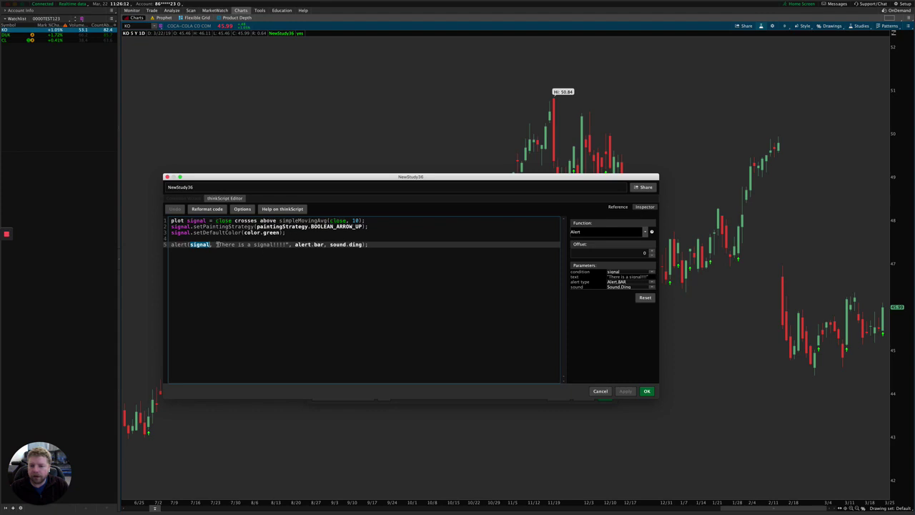
# Inspect the alert message, alert.bar and sound.ding arguments, then accept the script with OK.
pyautogui.moveTo(218, 244); pyautogui.dragTo(289, 246)
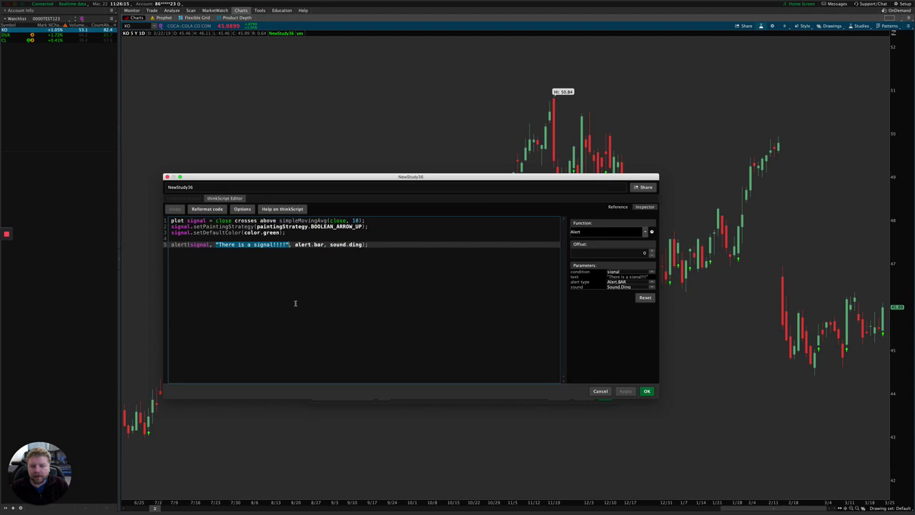
pyautogui.doubleClick(300, 244)
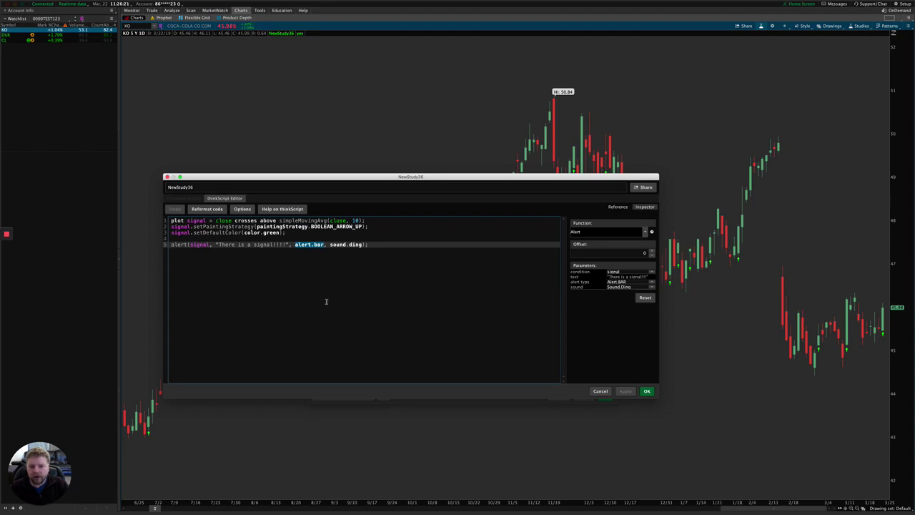
pyautogui.doubleClick(338, 243)
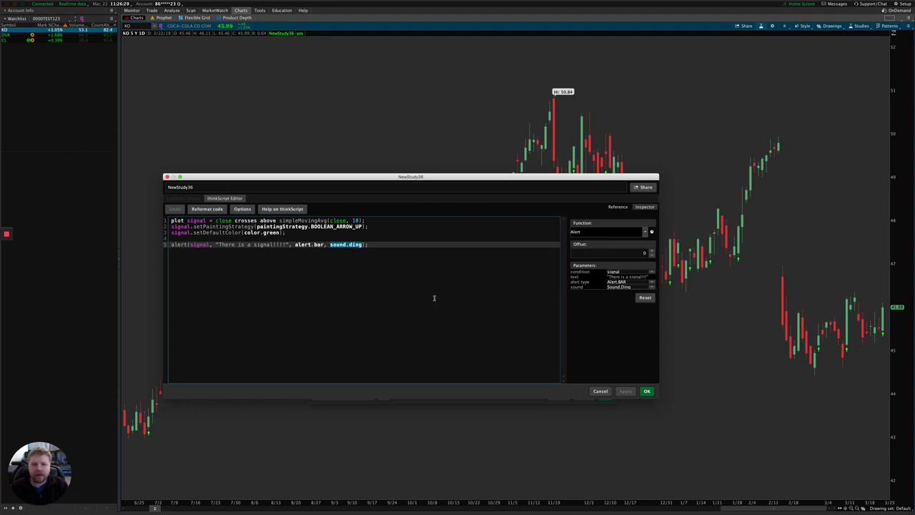
pyautogui.click(476, 349)
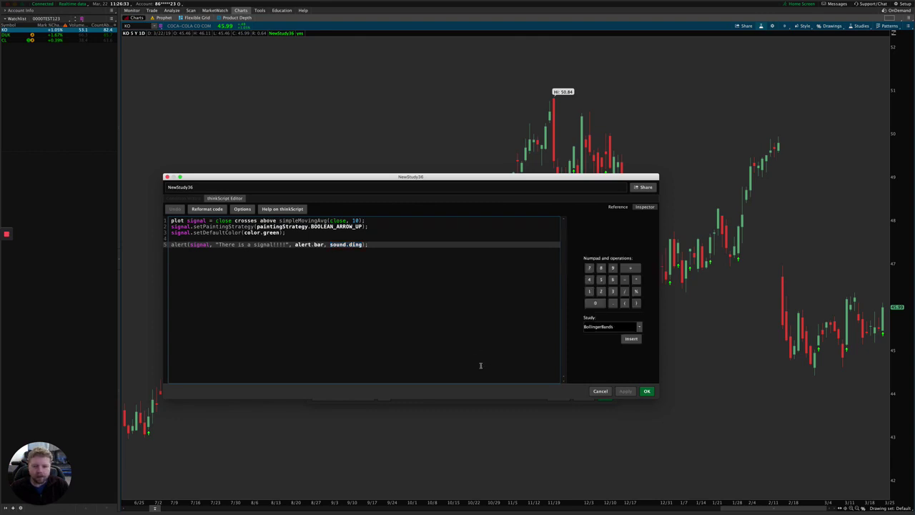
pyautogui.click(646, 390)
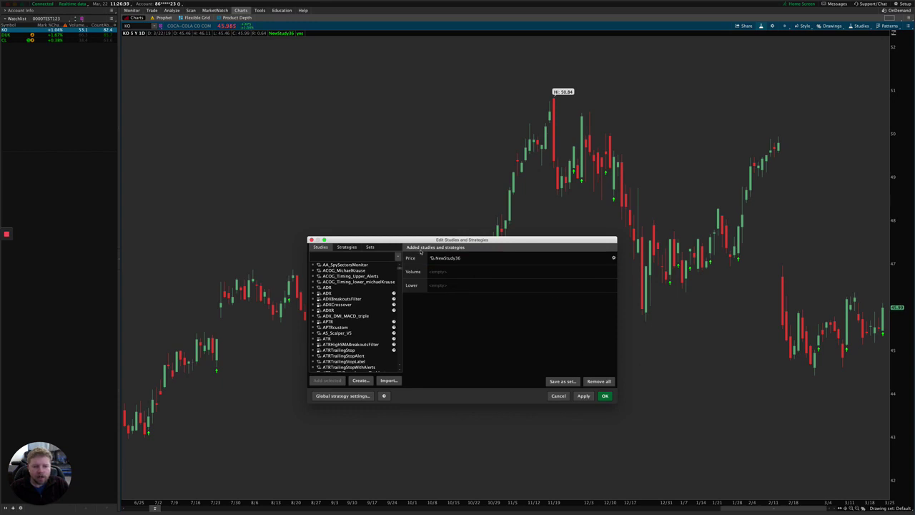
# Reopen NewStudy36, copy all its code, then close the editor and the Edit Studies dialog.
pyautogui.rightClick(477, 257)
pyautogui.click(501, 263)
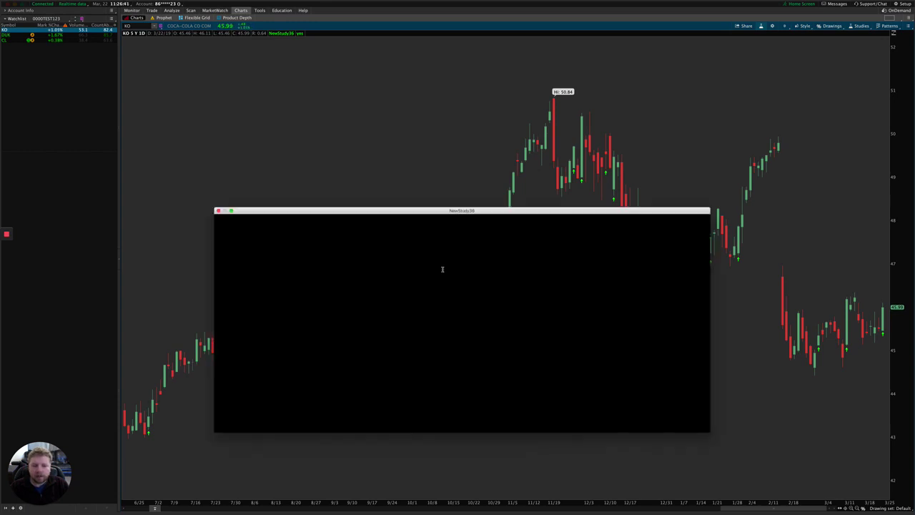
pyautogui.click(481, 333)
pyautogui.hotkey('ctrl', 'a')
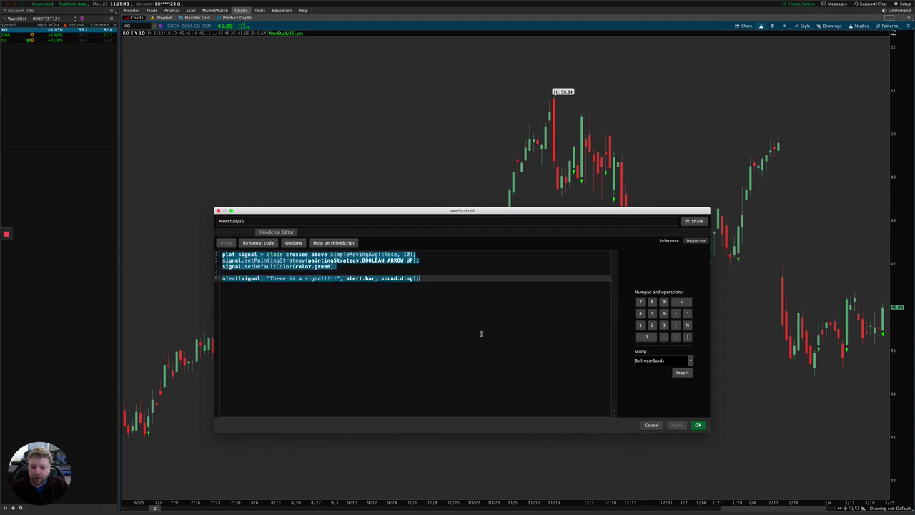
pyautogui.hotkey('ctrl', 'c')
pyautogui.press('Escape')
pyautogui.press('Escape')
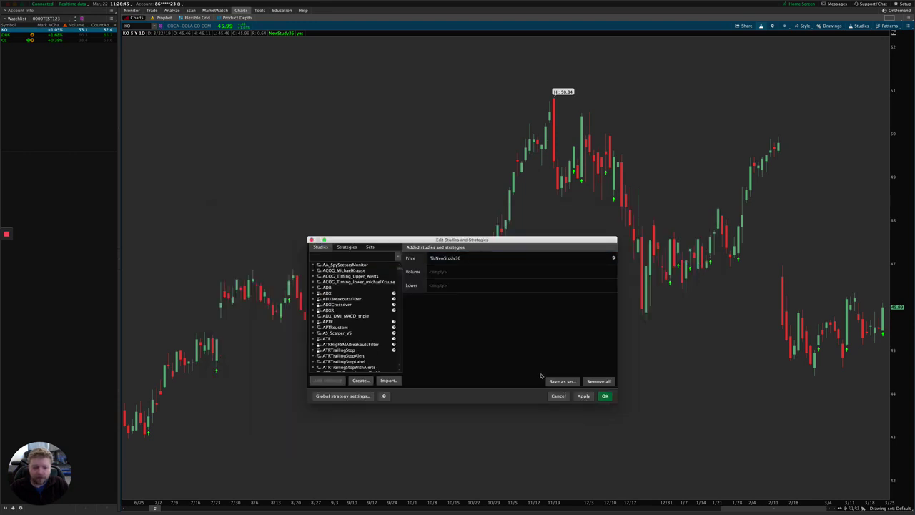
pyautogui.click(559, 395)
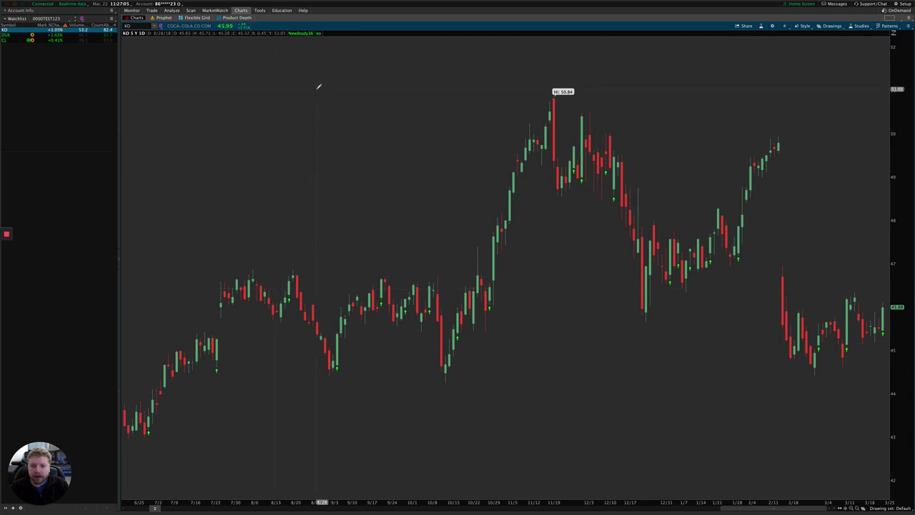
# On the MarketWatch Alerts page, preview a SimpleMovingAvg study alert condition, then close it uncreated.
pyautogui.moveTo(213, 10)
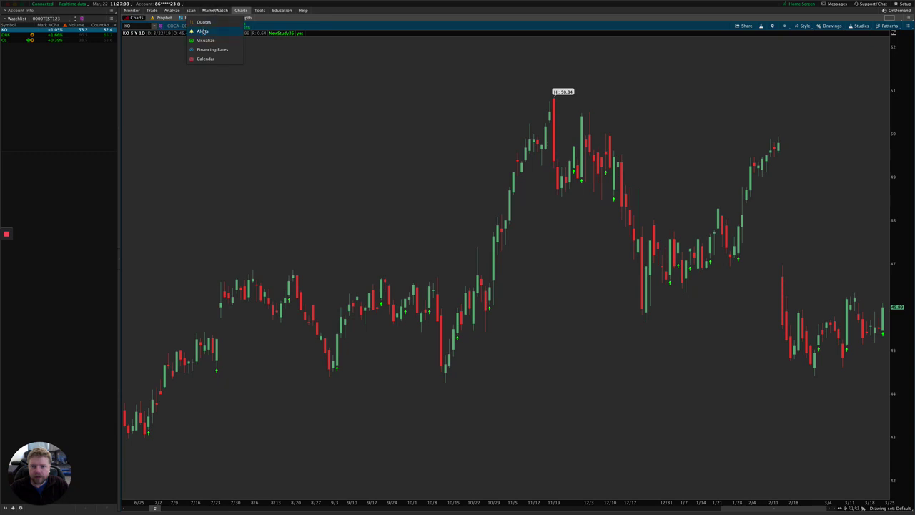
pyautogui.click(203, 32)
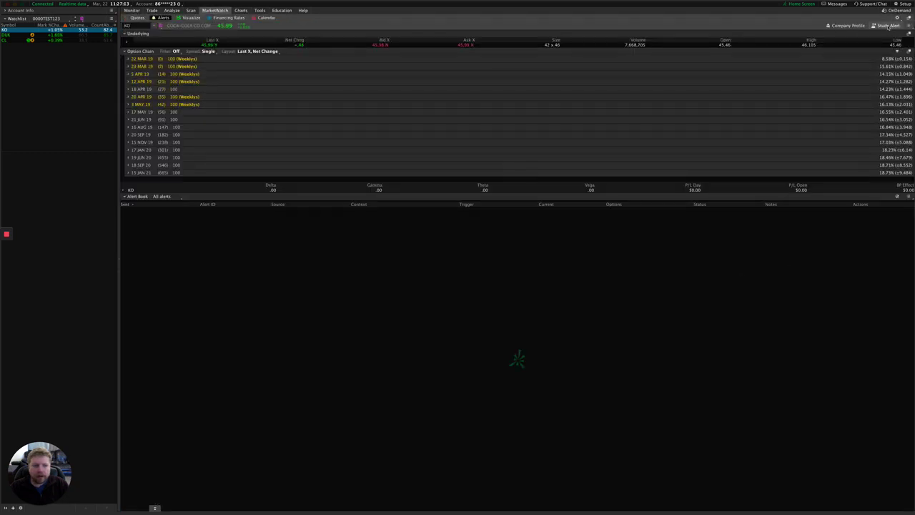
pyautogui.click(886, 26)
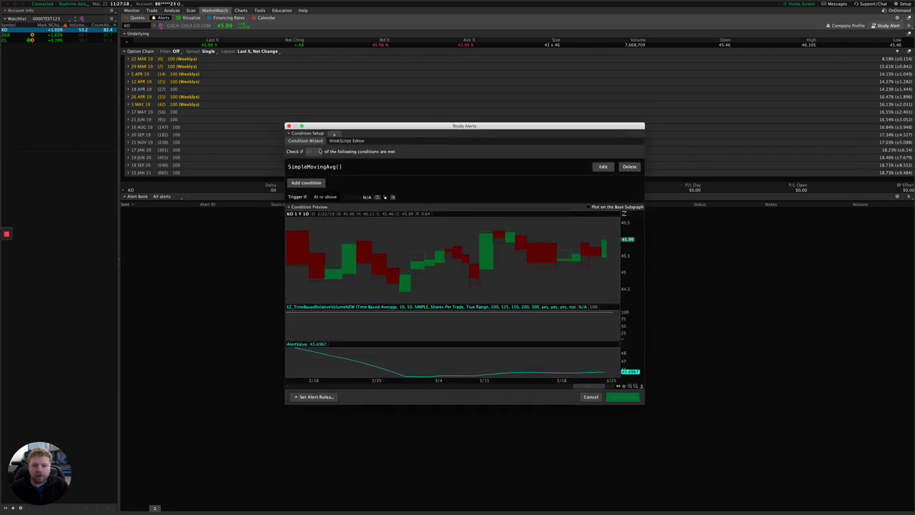
pyautogui.click(602, 166)
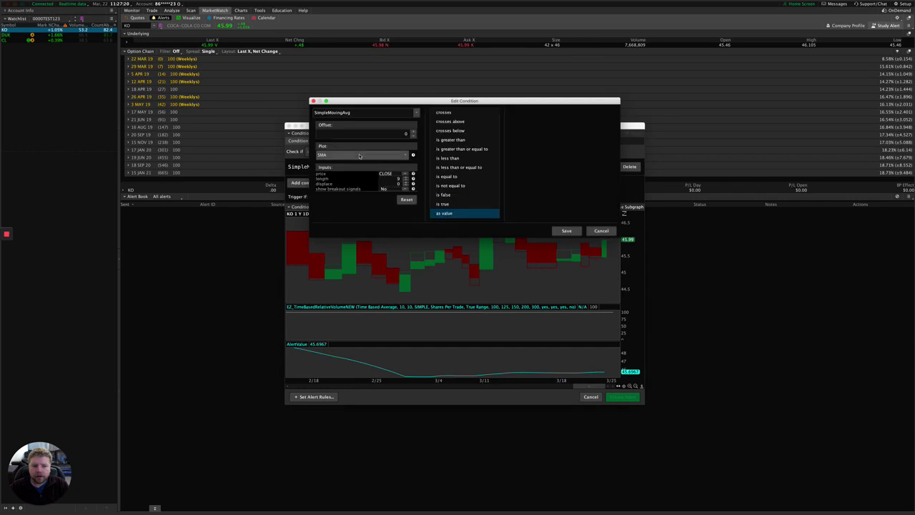
pyautogui.click(346, 113)
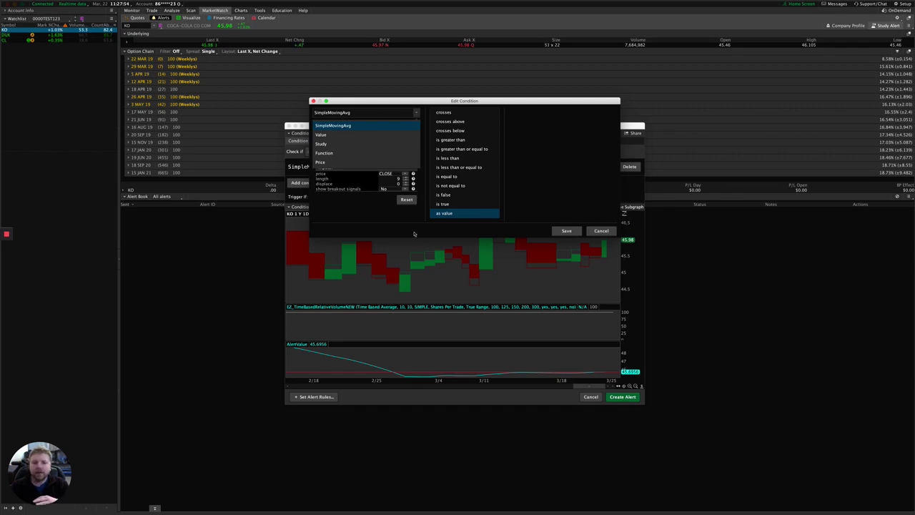
pyautogui.press('Escape')
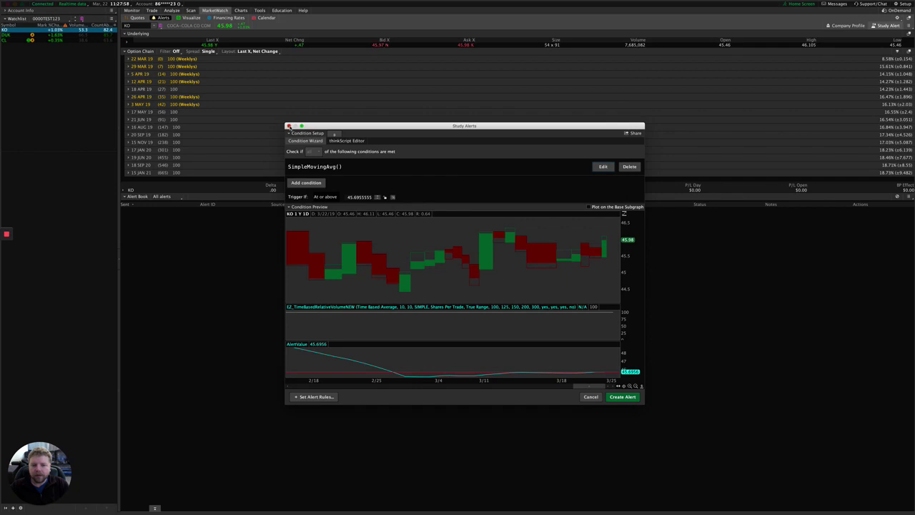
pyautogui.click(289, 127)
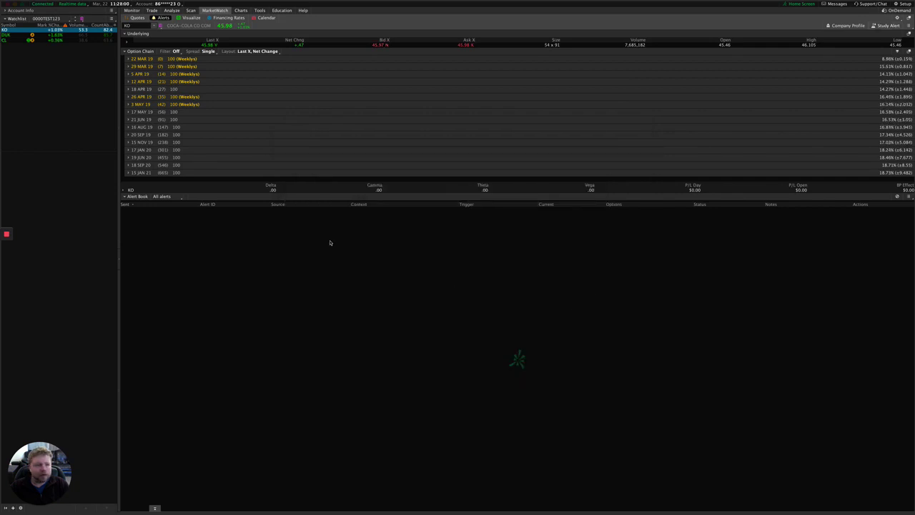
# Return to the Charts page with the KO daily chart and NewStudy36 arrows.
pyautogui.moveTo(241, 11)
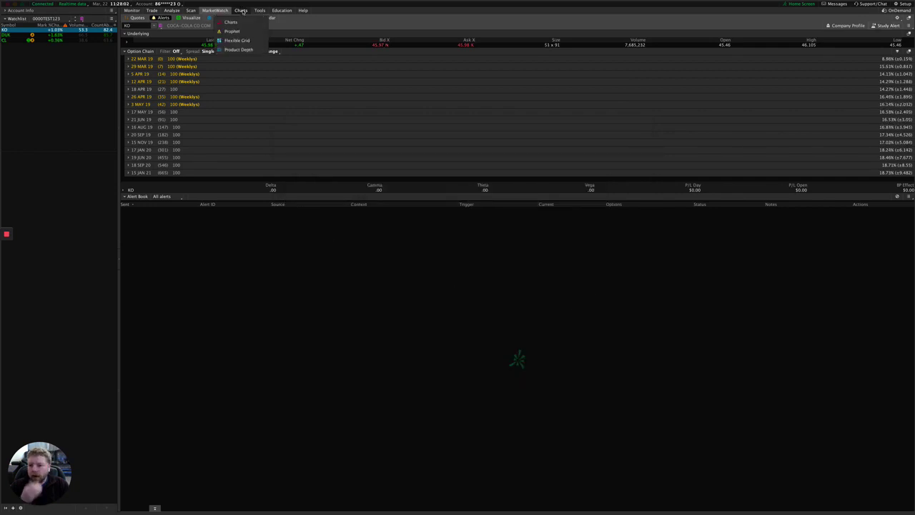
pyautogui.click(241, 11)
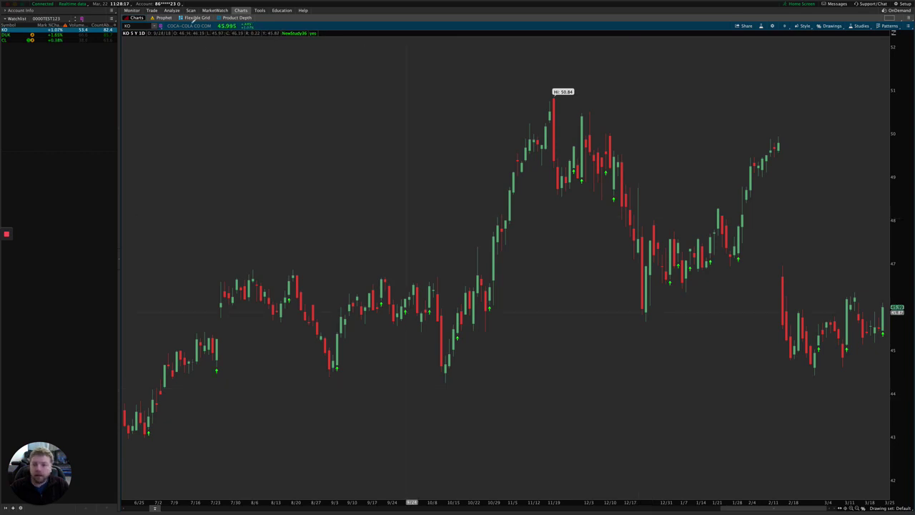
# Open Stock Hacker and check the Scan in groups, keeping S&P 100 as the universe.
pyautogui.click(191, 10)
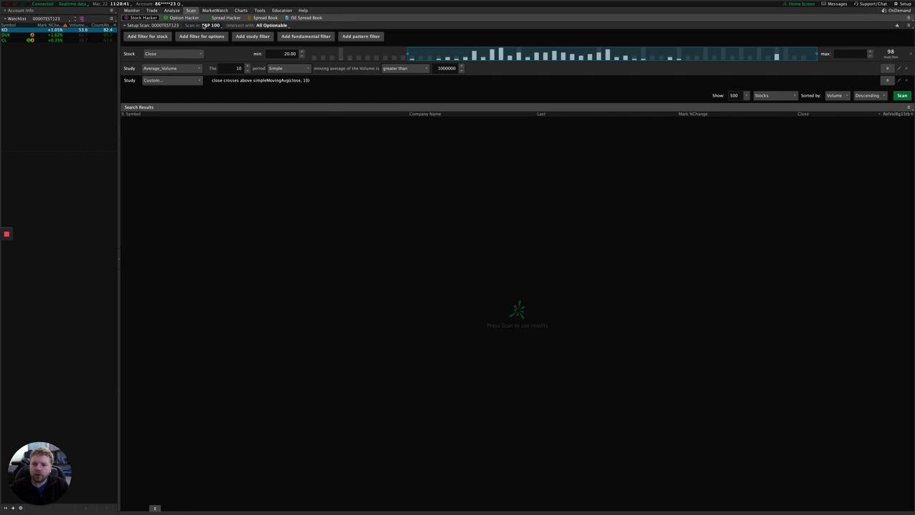
pyautogui.click(206, 25)
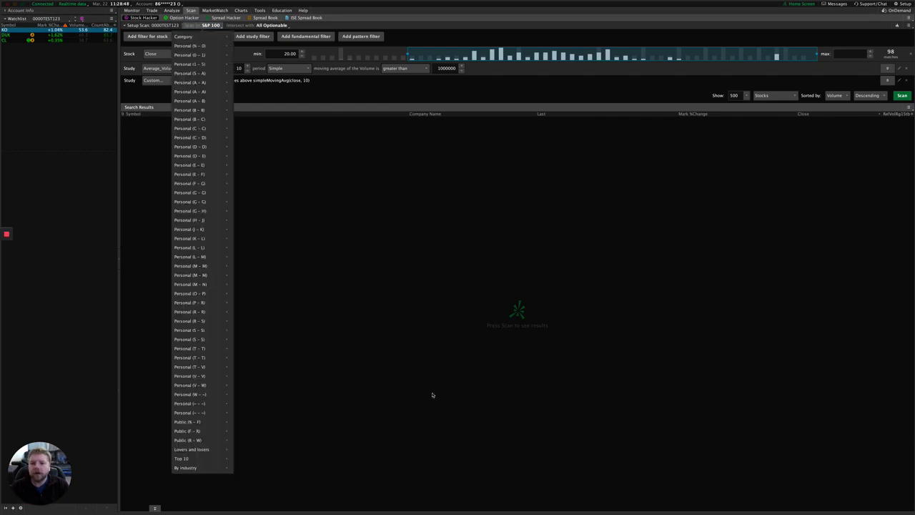
pyautogui.click(515, 402)
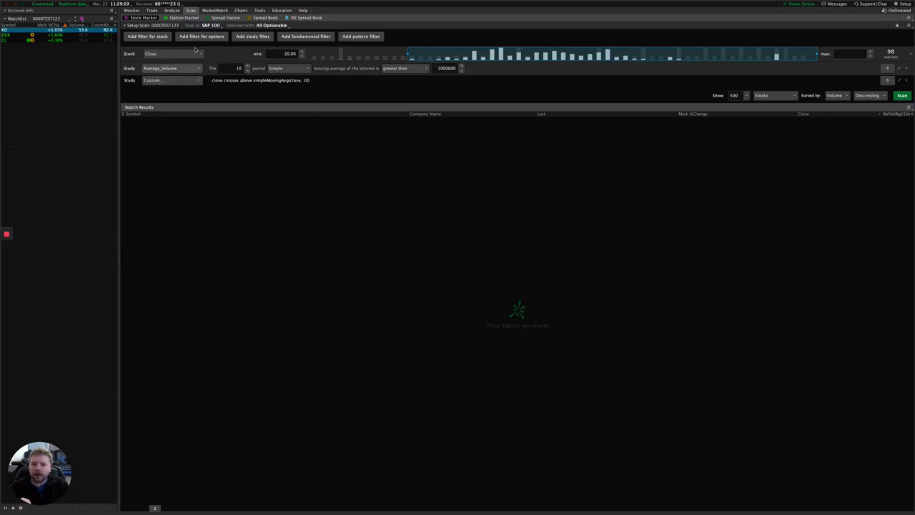
# Delete the extra custom filter and replace the ADXCrossover script with only the SMA-crossover plot line.
pyautogui.click(254, 38)
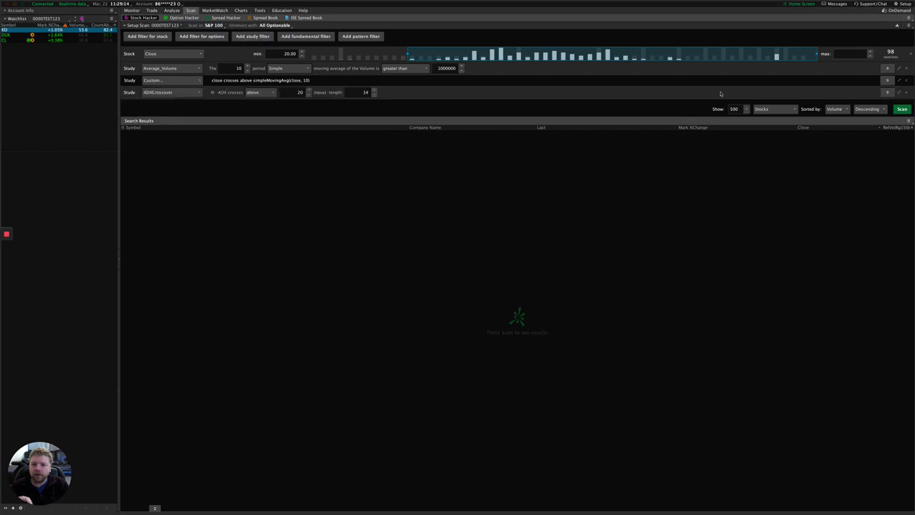
pyautogui.click(906, 80)
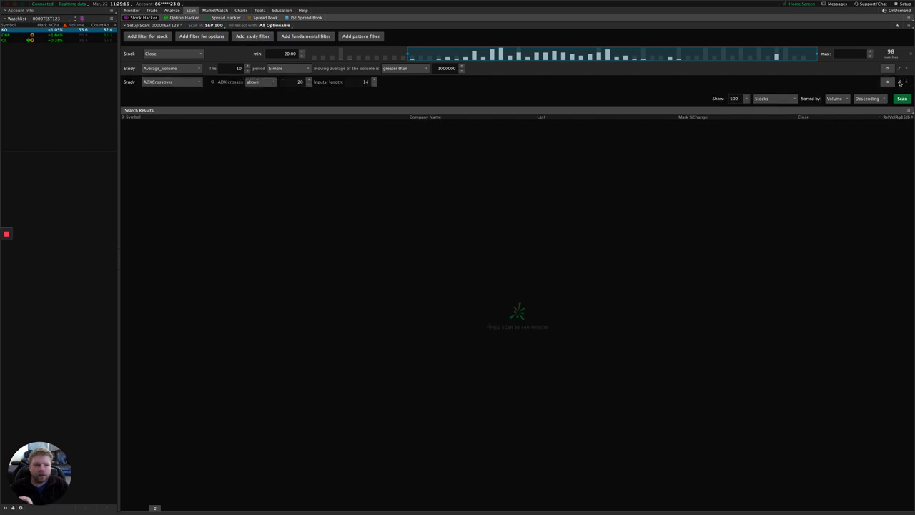
pyautogui.click(900, 81)
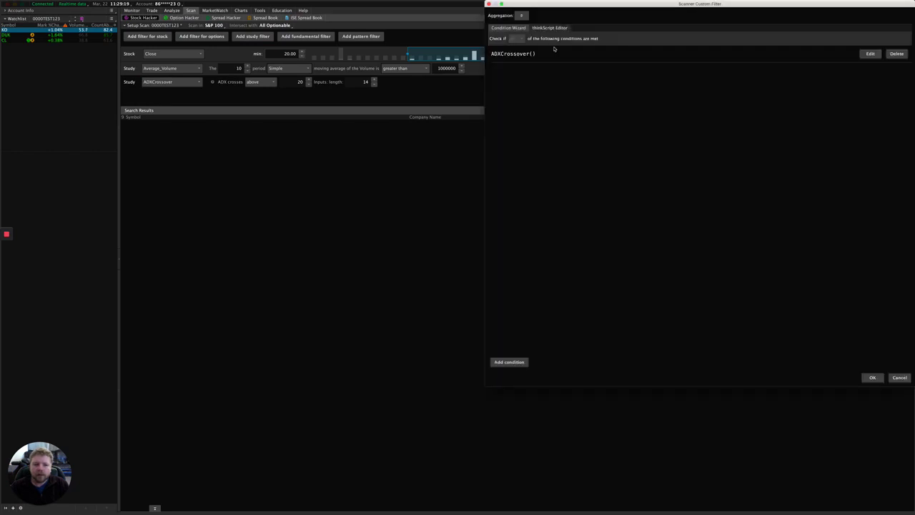
pyautogui.press('super+a')
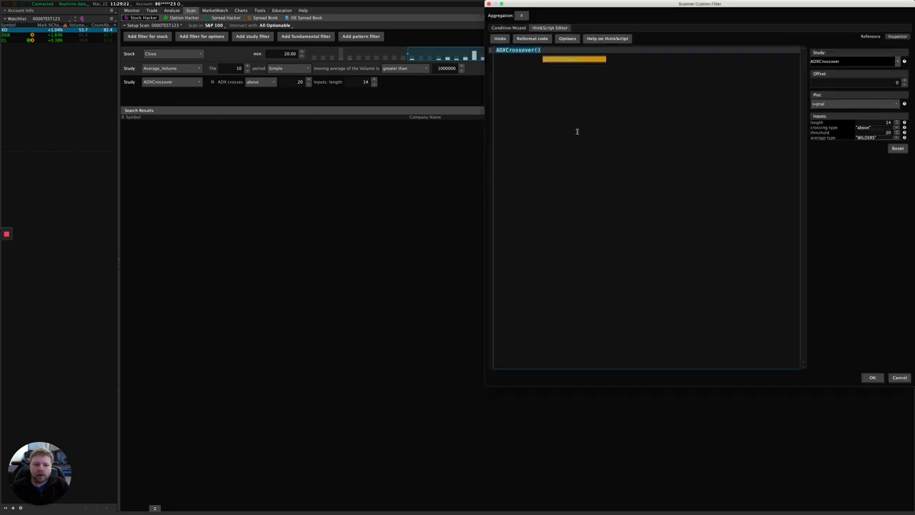
pyautogui.write('plot signal = close crosses above simpleMovingAvg(close, 10); signal.setPaintingStrategy(PaintingStrategy.BOOLEAN_ARROW_UP); signal.setDefaultColor(Color.green);  alert(signal, "There is a signal!!!!", alert.bar, sound.ding);')
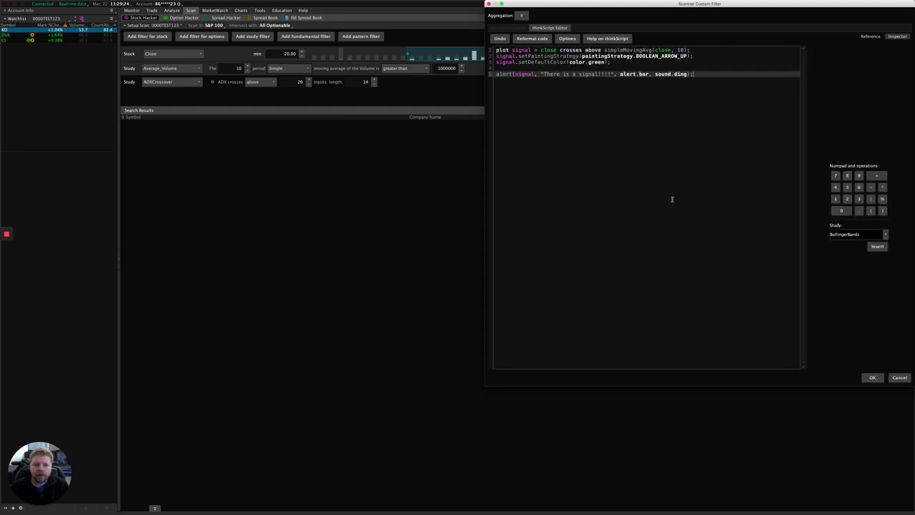
pyautogui.press('super+a')
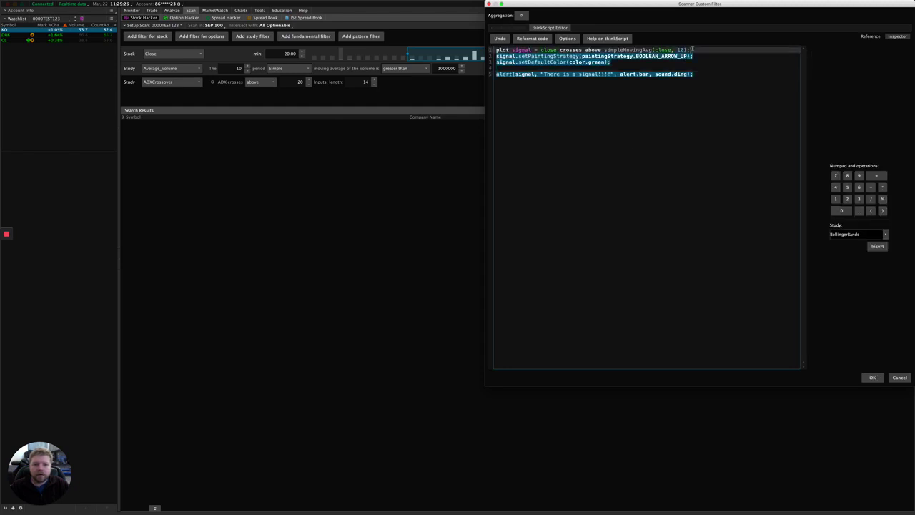
pyautogui.press('BackSpace')
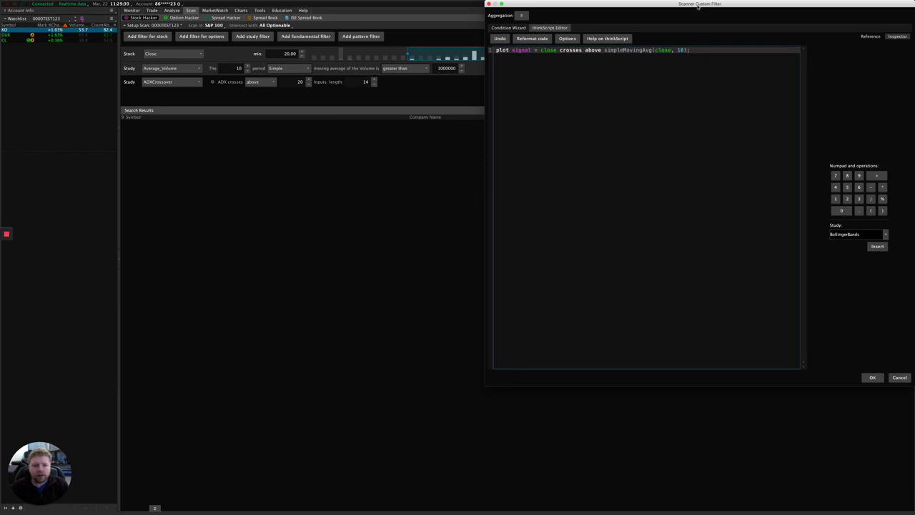
pyautogui.moveTo(703, 4); pyautogui.dragTo(515, 67)
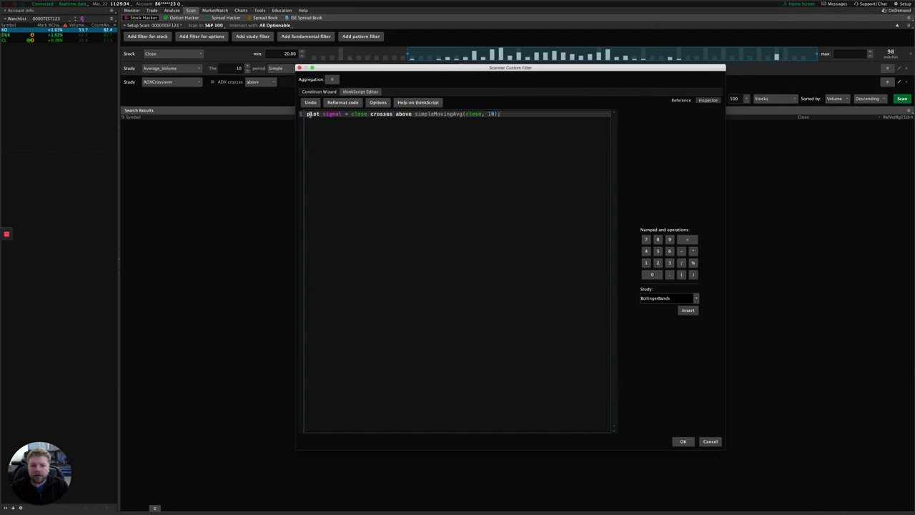
# Change line 1 to 'def signal', add 'plot scan = signal;' and confirm the filter.
pyautogui.click(355, 114)
pyautogui.click(369, 114)
pyautogui.press('Left')
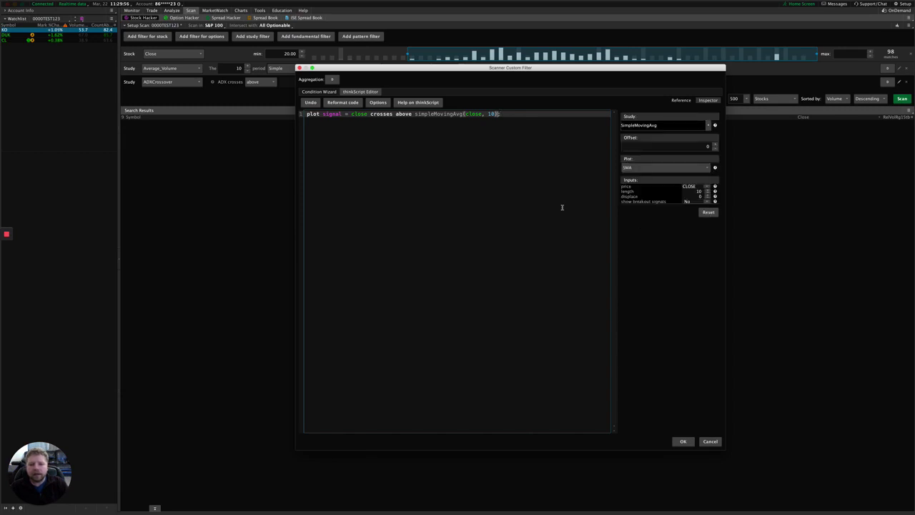
pyautogui.press('Right')
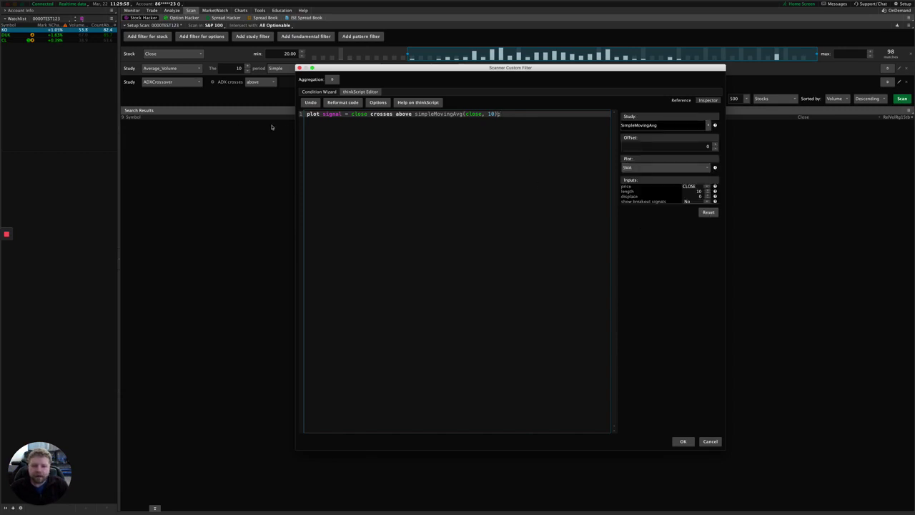
pyautogui.doubleClick(311, 115)
pyautogui.write('def')
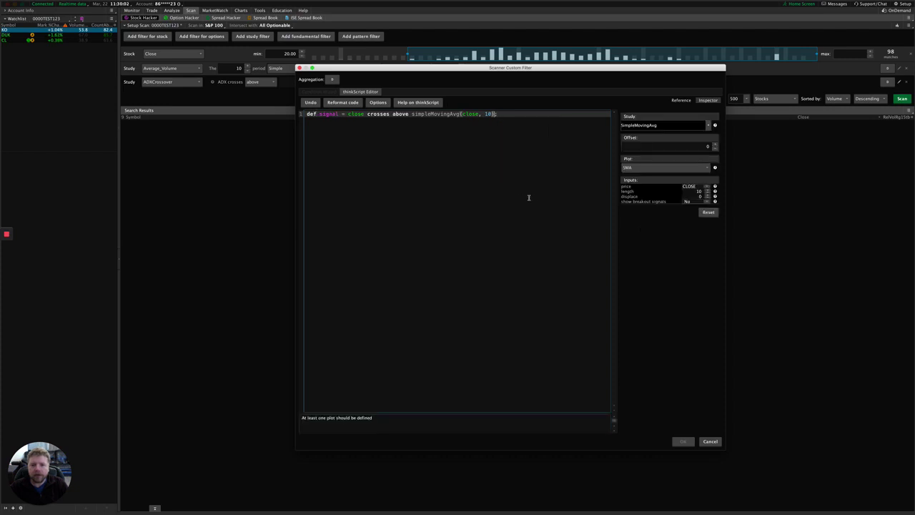
pyautogui.press('Return')
pyautogui.press('Return')
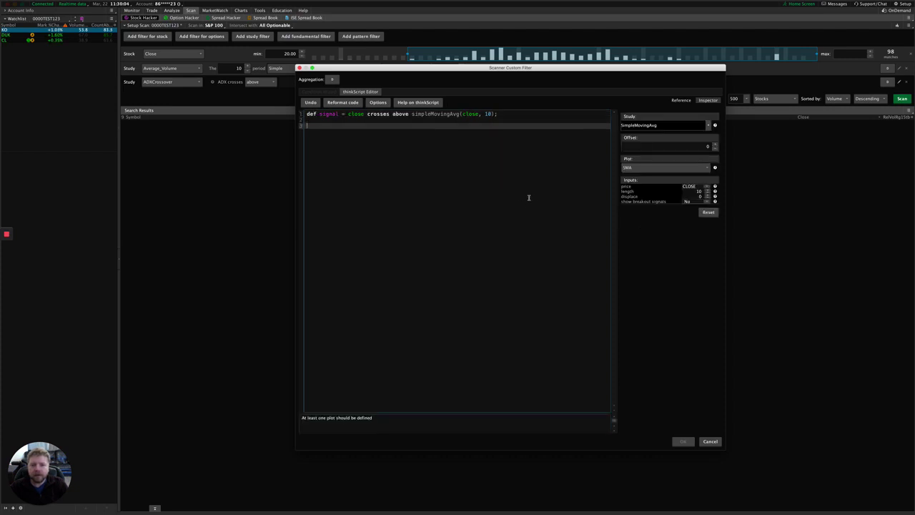
pyautogui.write('plot')
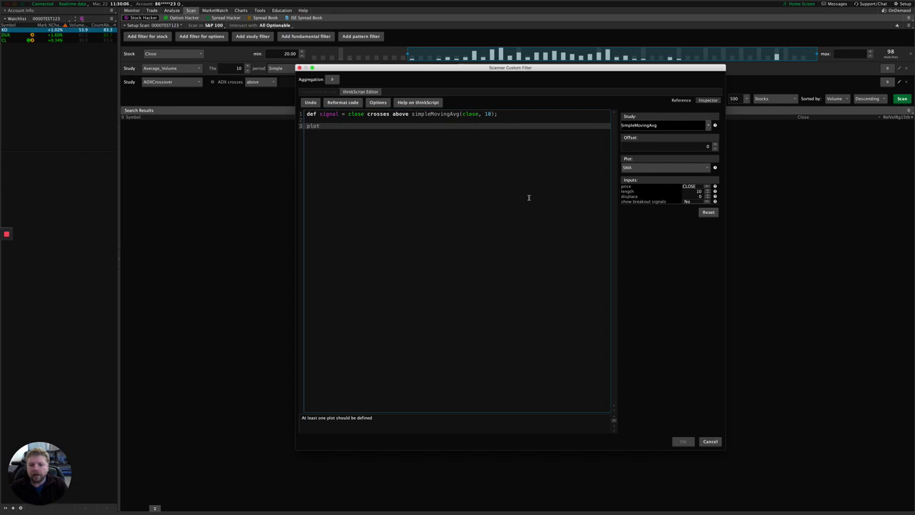
pyautogui.write(' scan = signal;')
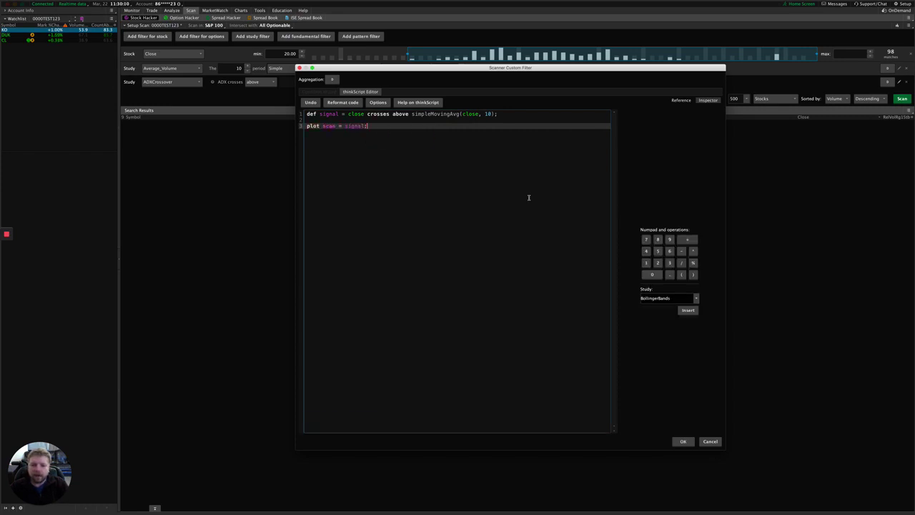
pyautogui.click(681, 442)
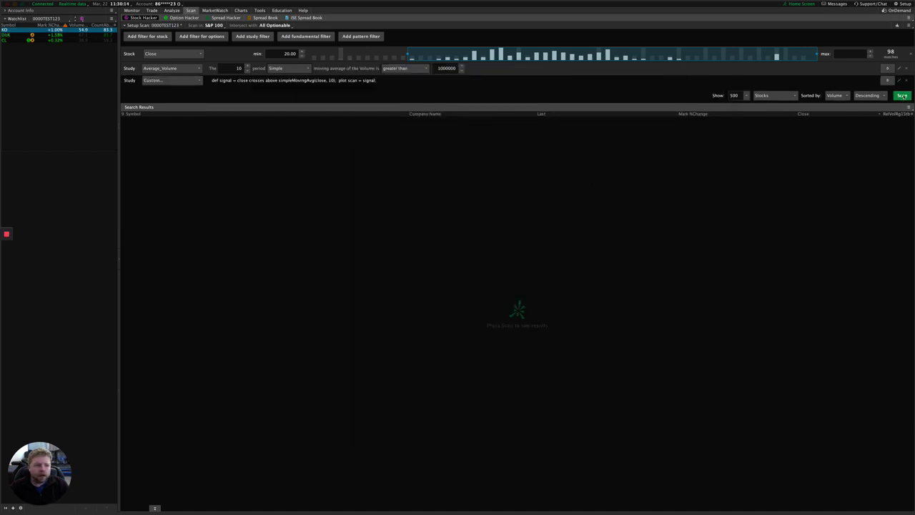
# Reopen the filter script to review the def signal and plot scan lines, then close it.
pyautogui.click(899, 81)
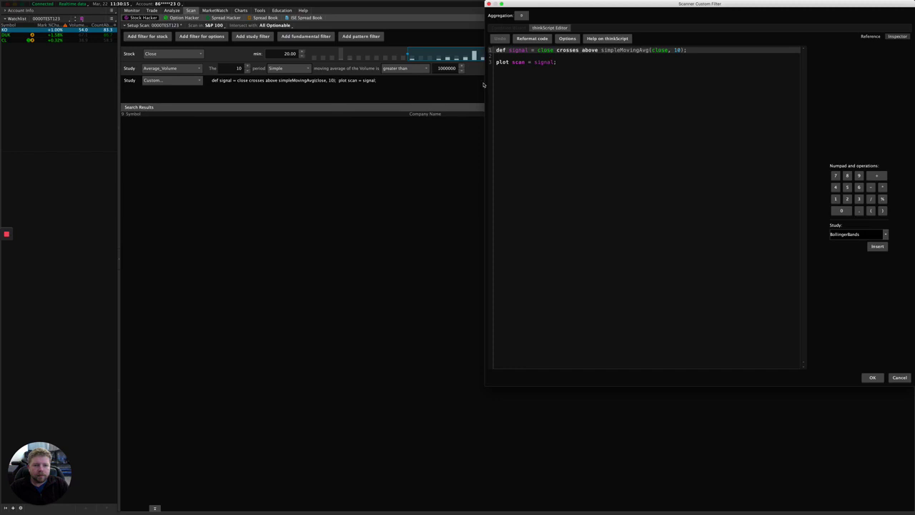
pyautogui.tripleClick(500, 50)
pyautogui.click(652, 58)
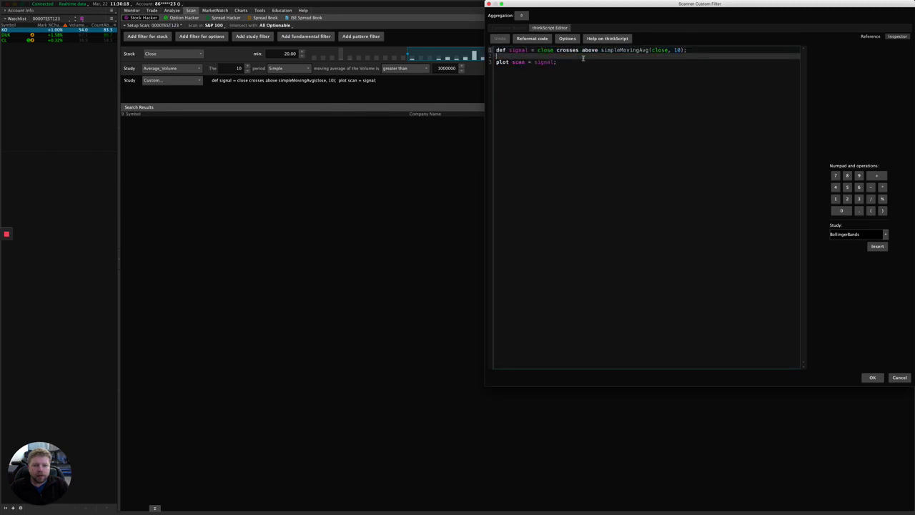
pyautogui.tripleClick(498, 62)
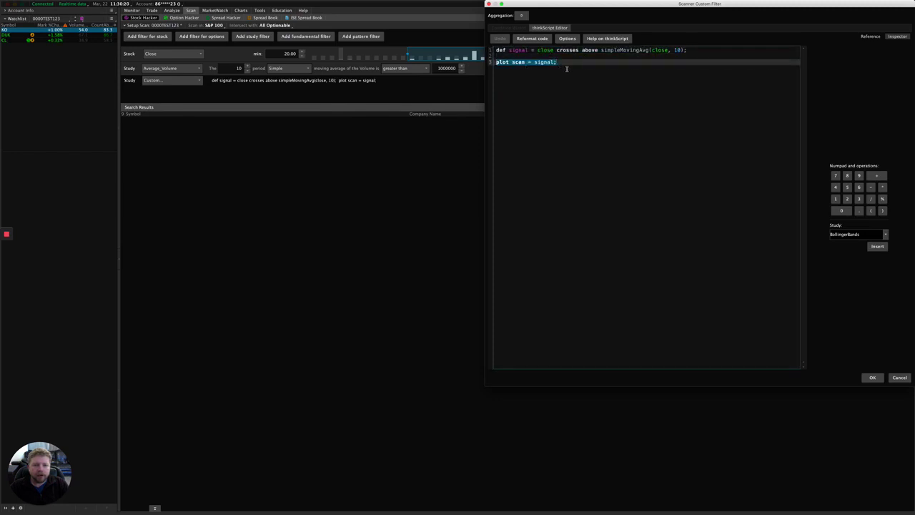
pyautogui.click(503, 62)
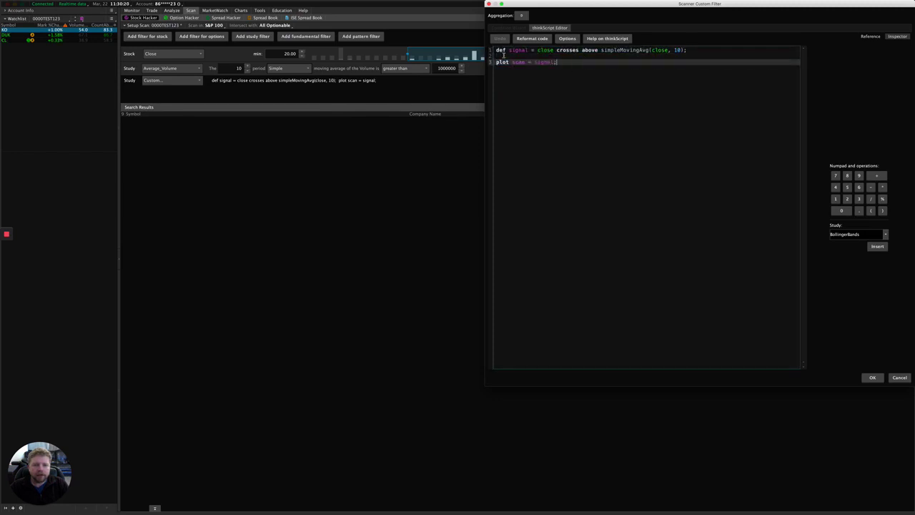
pyautogui.click(872, 377)
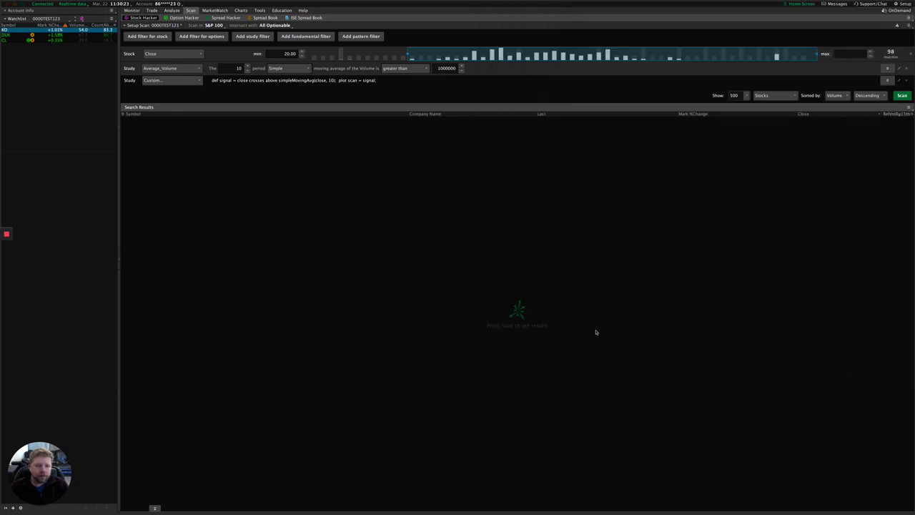
pyautogui.click(899, 80)
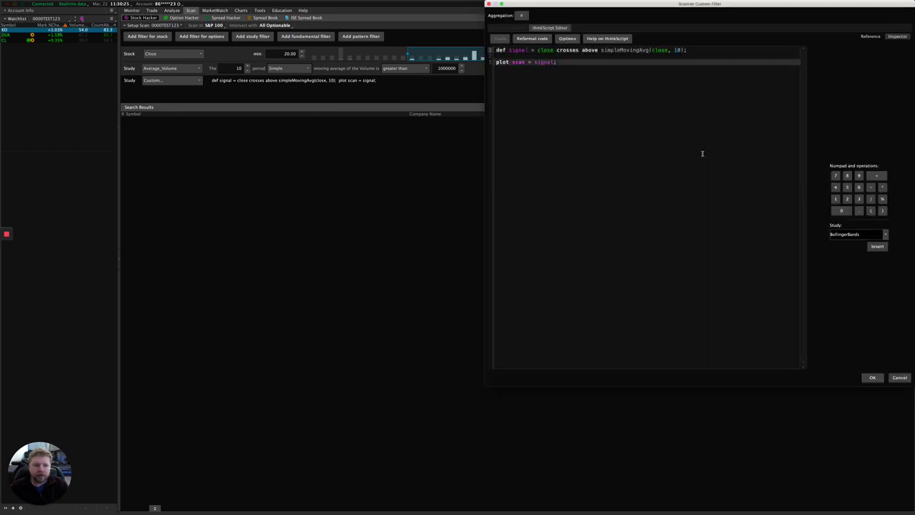
pyautogui.click(538, 50)
pyautogui.moveTo(538, 50); pyautogui.dragTo(684, 55)
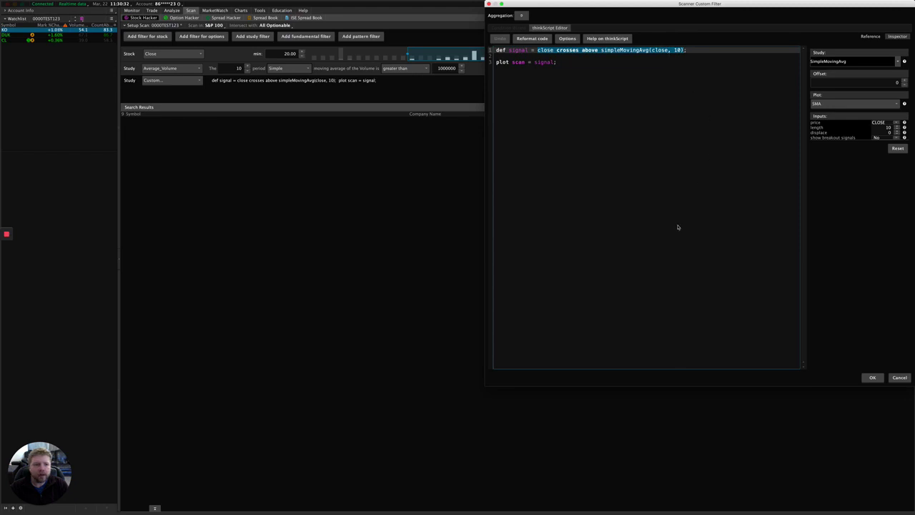
pyautogui.press('Escape')
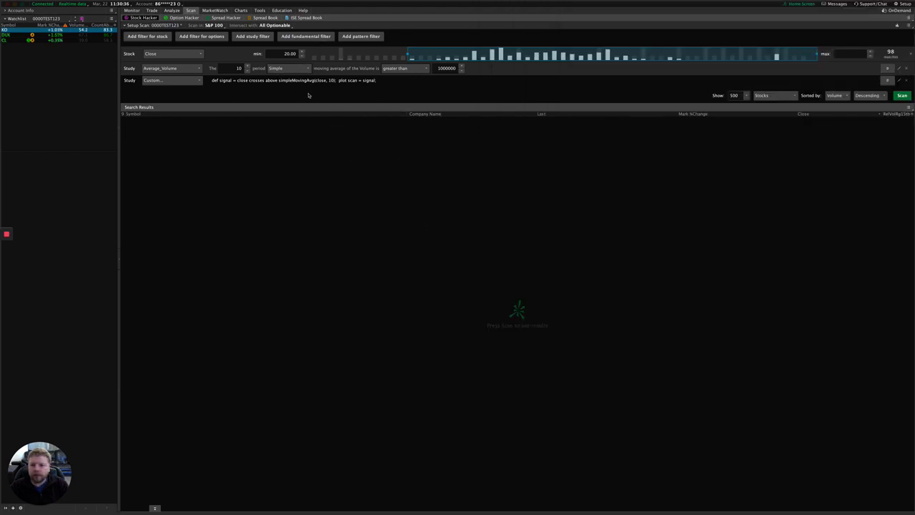
# Save the scan query as 0000TEST123, overwriting the existing version.
pyautogui.click(908, 25)
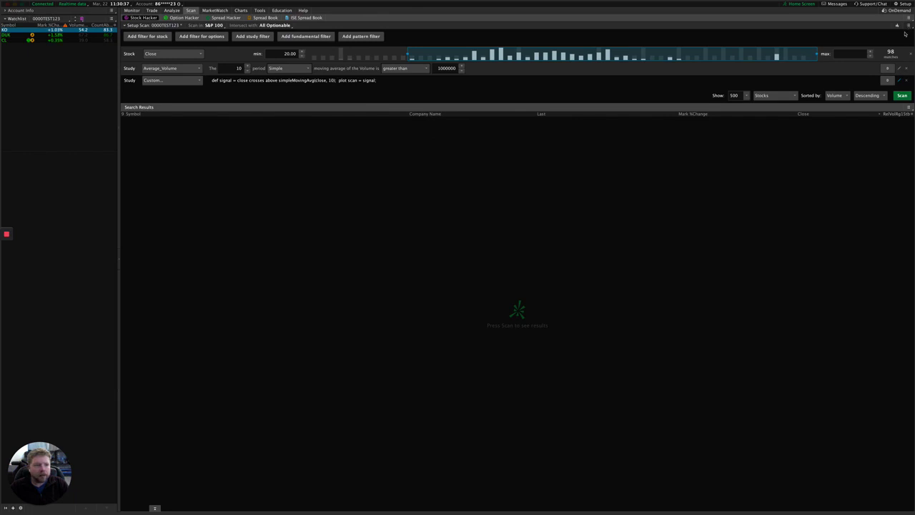
pyautogui.click(902, 37)
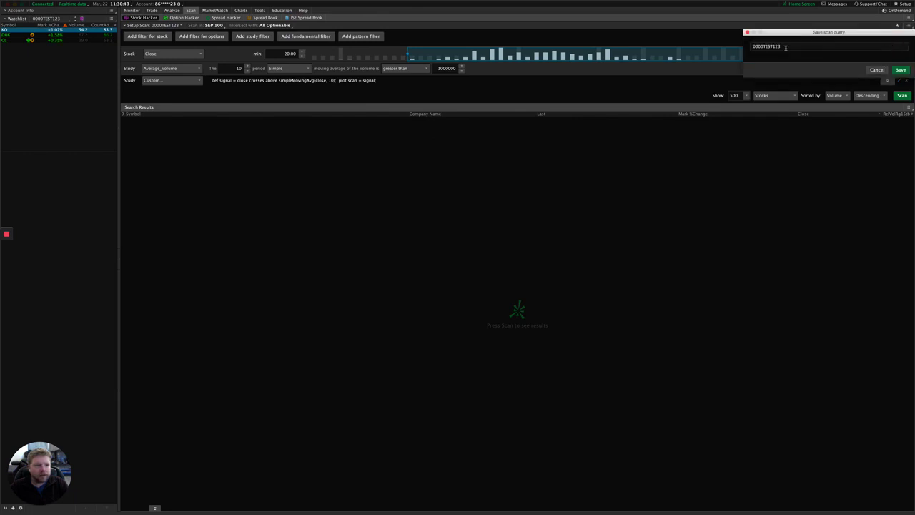
pyautogui.click(901, 71)
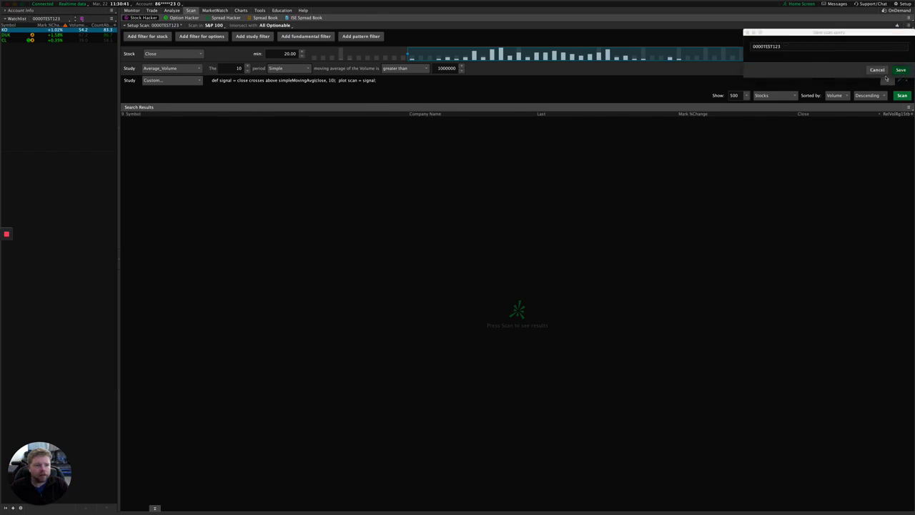
pyautogui.click(844, 74)
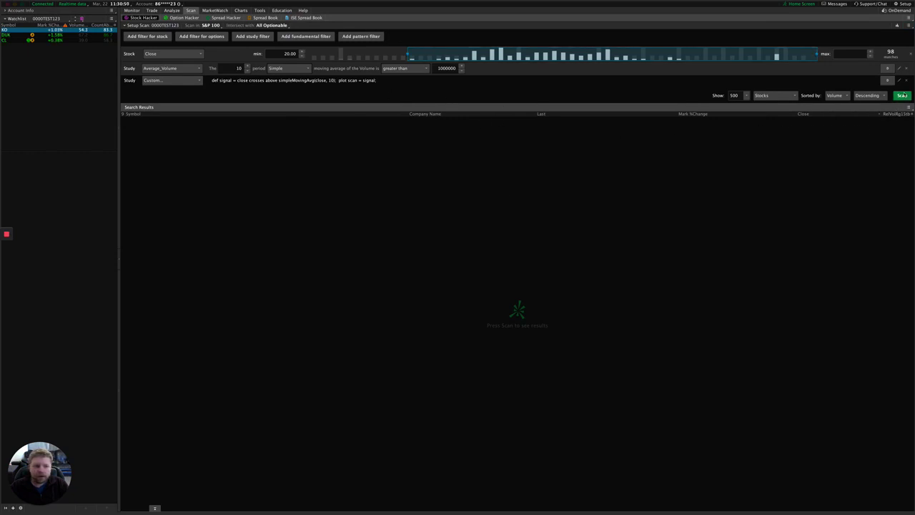
# Run the saved scan and view the watchlist list without changing it.
pyautogui.click(690, 114)
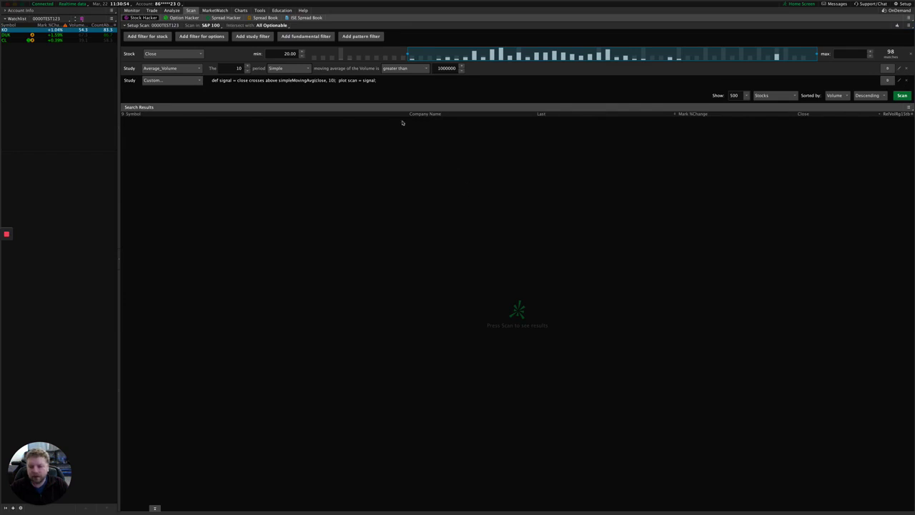
pyautogui.click(53, 21)
pyautogui.click(261, 359)
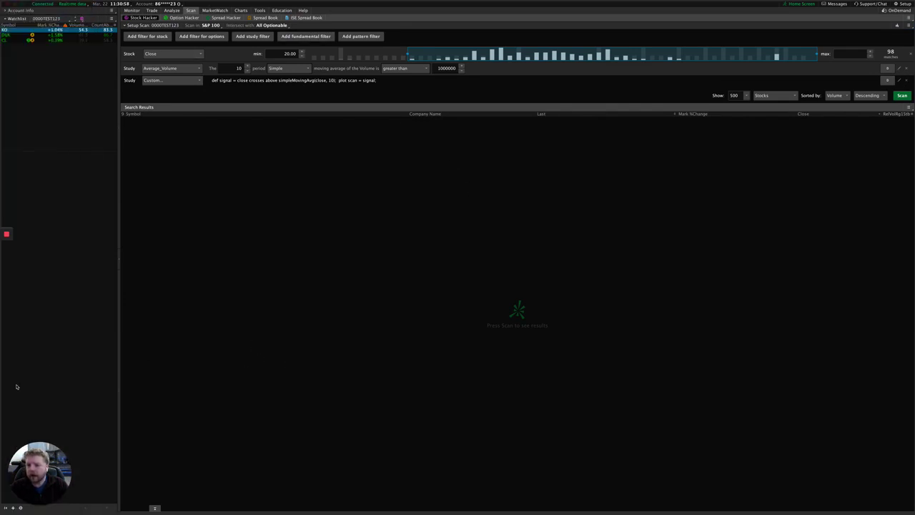
# Pick 0000TEST123 from the Personal watchlist submenu to load the scan results.
pyautogui.click(53, 20)
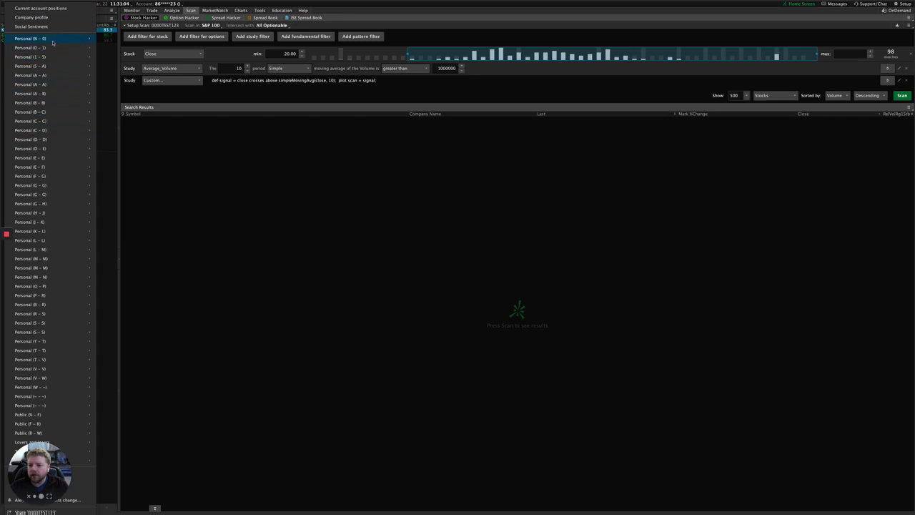
pyautogui.moveTo(57, 38)
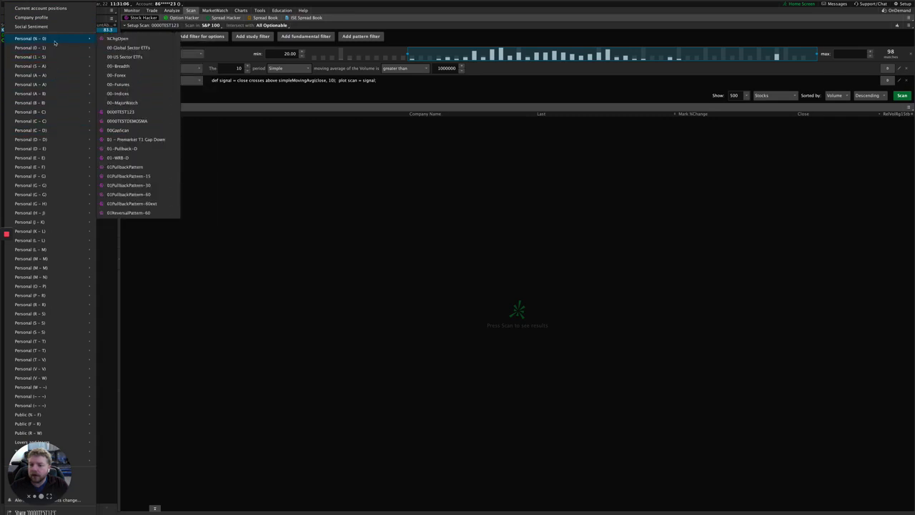
pyautogui.click(132, 113)
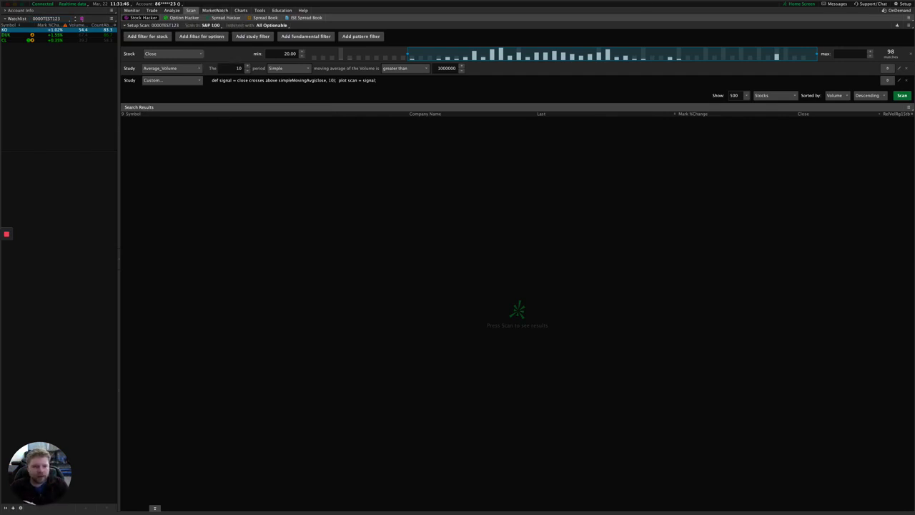
pyautogui.click(888, 81)
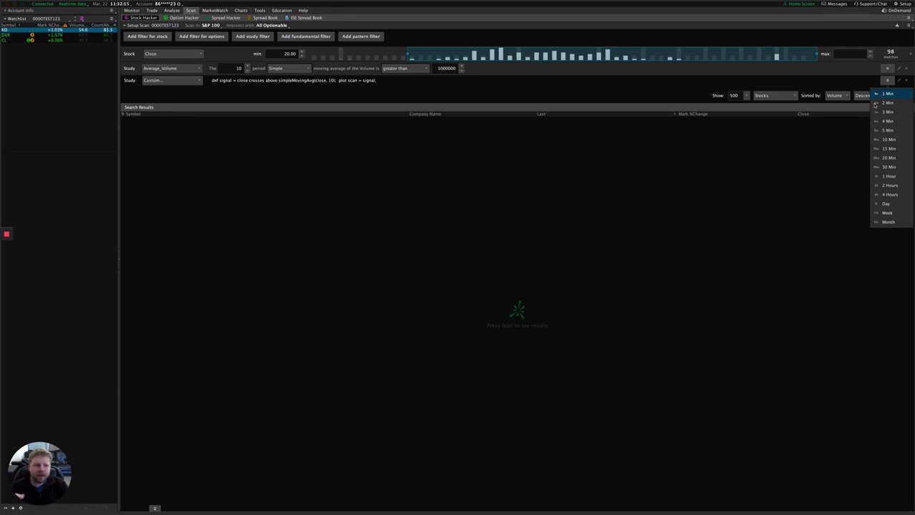
pyautogui.click(801, 180)
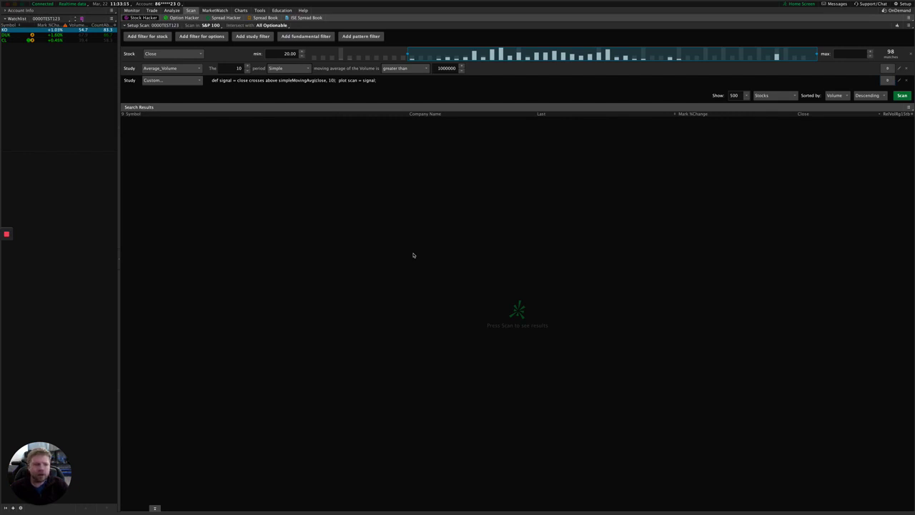
# Edit line 3 of the custom filter's thinkScript to read plot scan = signal[1]; and apply it.
pyautogui.click(899, 80)
pyautogui.moveTo(699, 9); pyautogui.dragTo(593, 99)
pyautogui.click(514, 167)
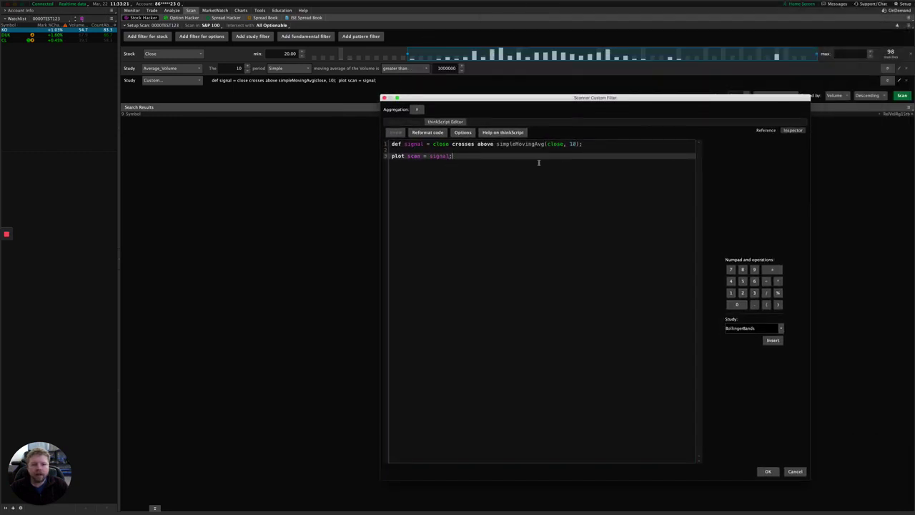
pyautogui.write('[1')
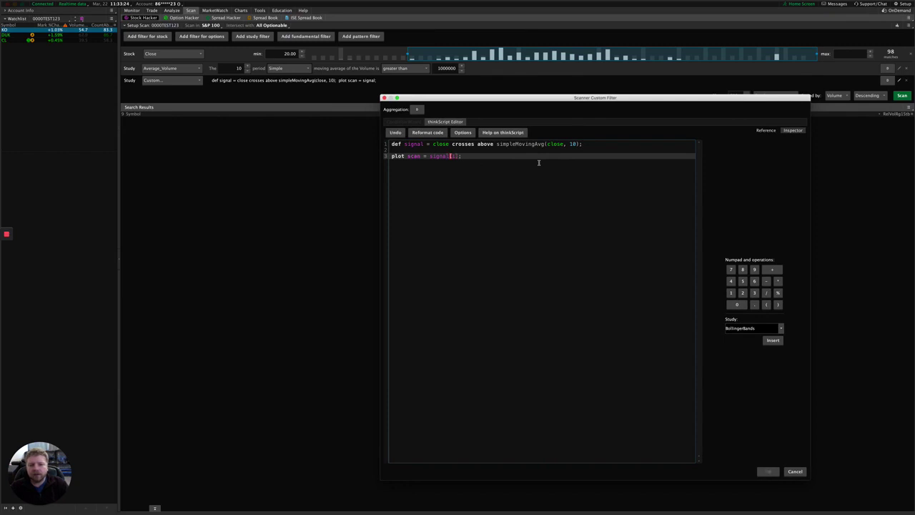
pyautogui.press('End')
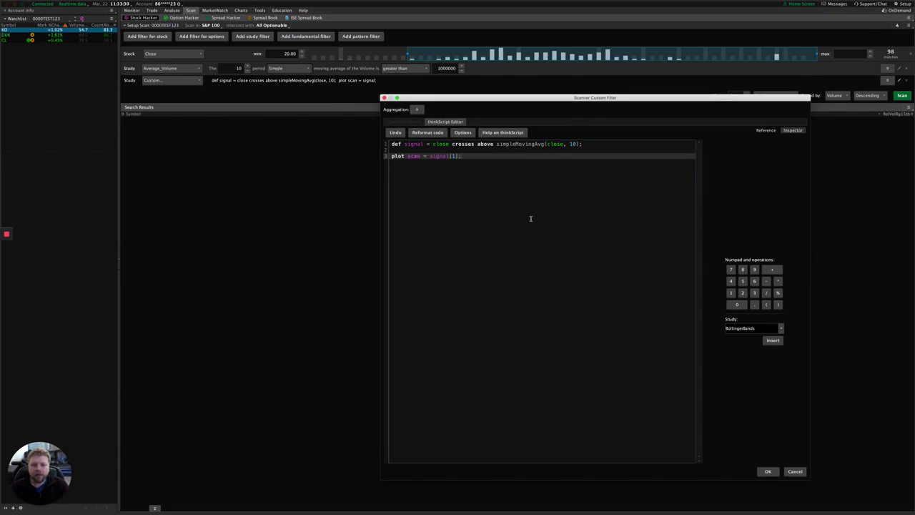
pyautogui.press('Left')
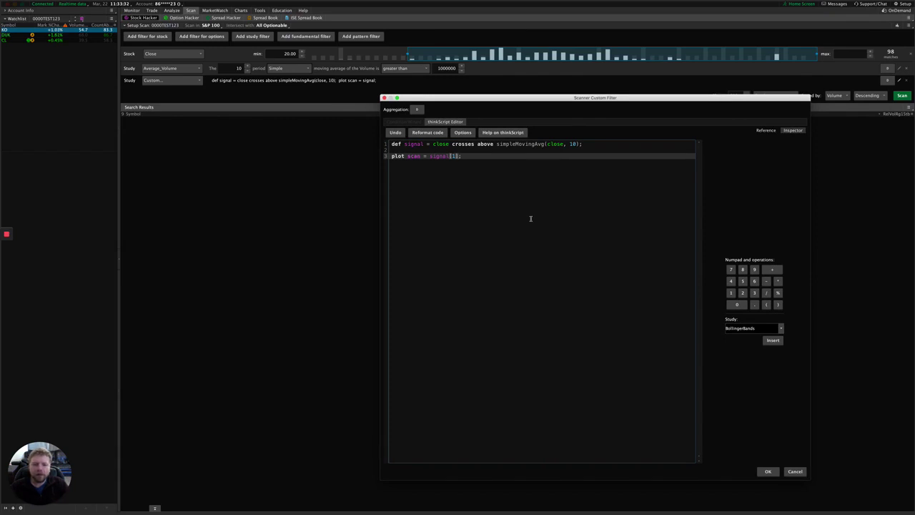
pyautogui.hotkey('shift', 'Left')
pyautogui.hotkey('shift', 'Left')
pyautogui.hotkey('shift', 'Left')
pyautogui.click(530, 218)
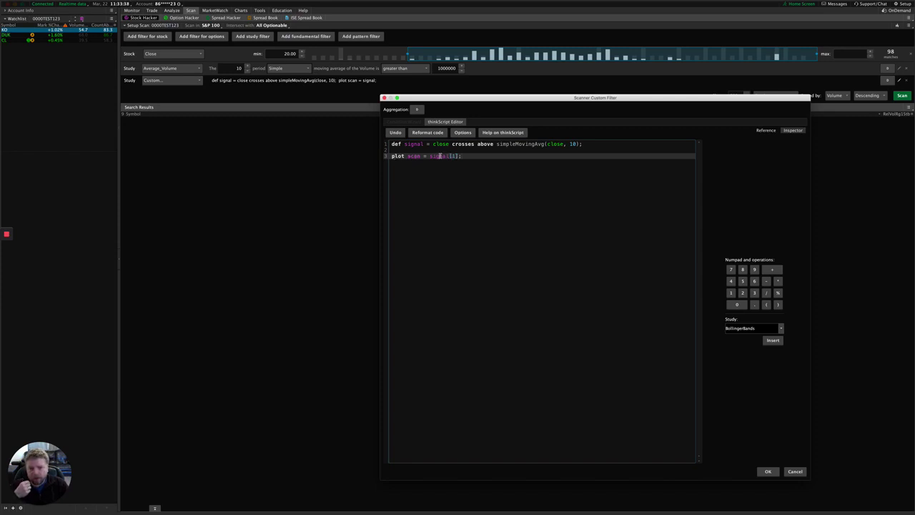
pyautogui.moveTo(462, 155); pyautogui.dragTo(441, 155)
pyautogui.click(431, 156)
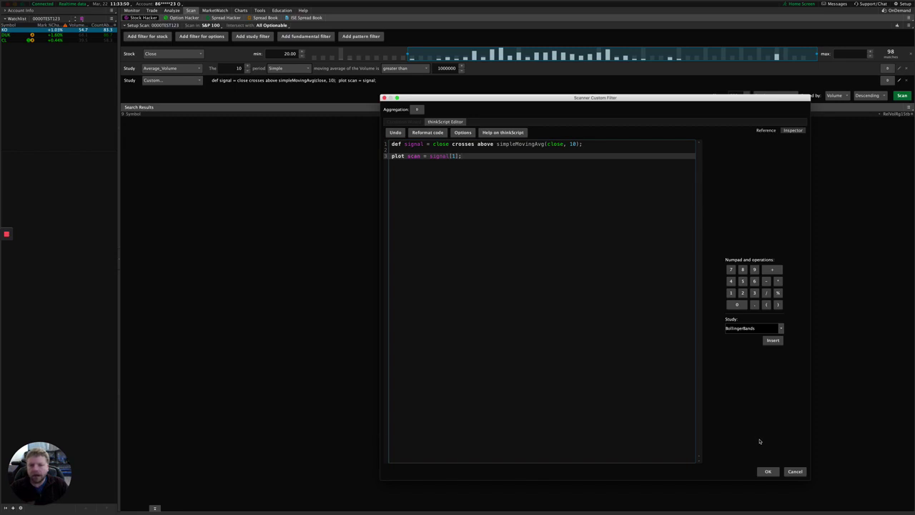
pyautogui.click(765, 472)
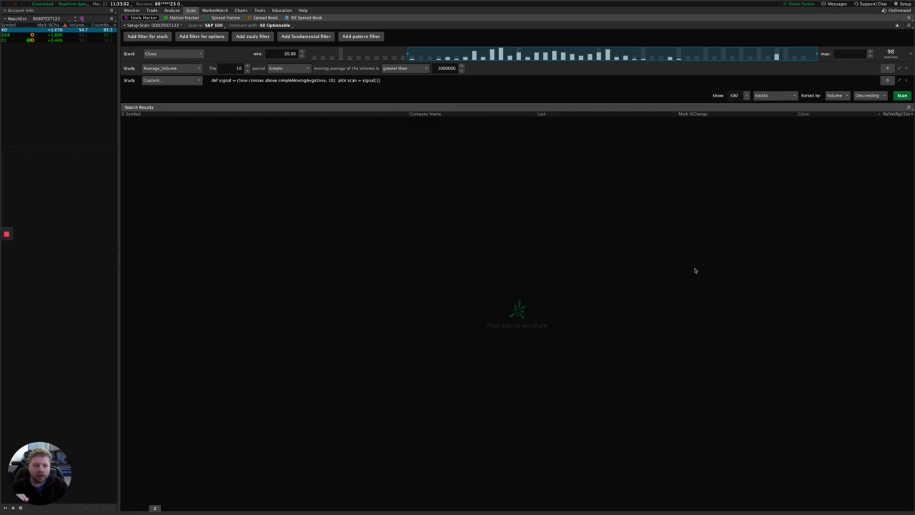
# Save the scan query as 0000TEST123, overwriting the existing saved scan.
pyautogui.click(907, 26)
pyautogui.click(903, 36)
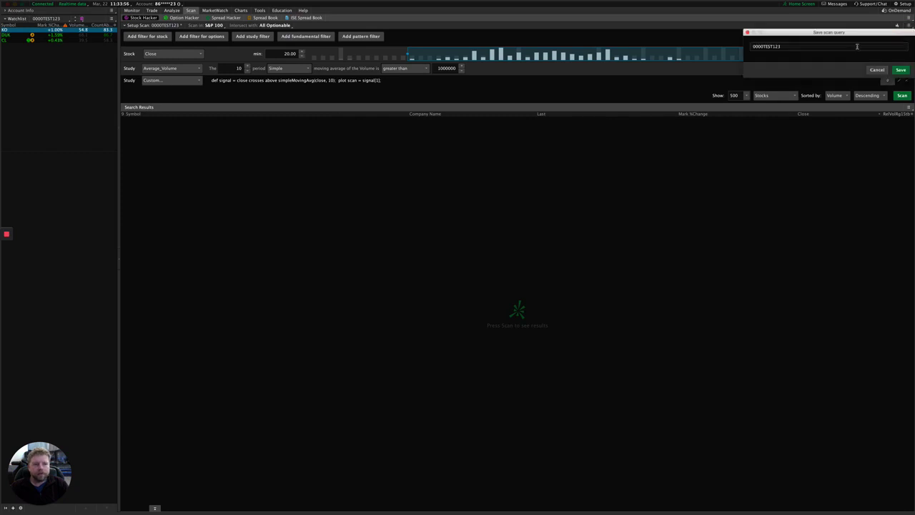
pyautogui.click(900, 70)
pyautogui.click(842, 73)
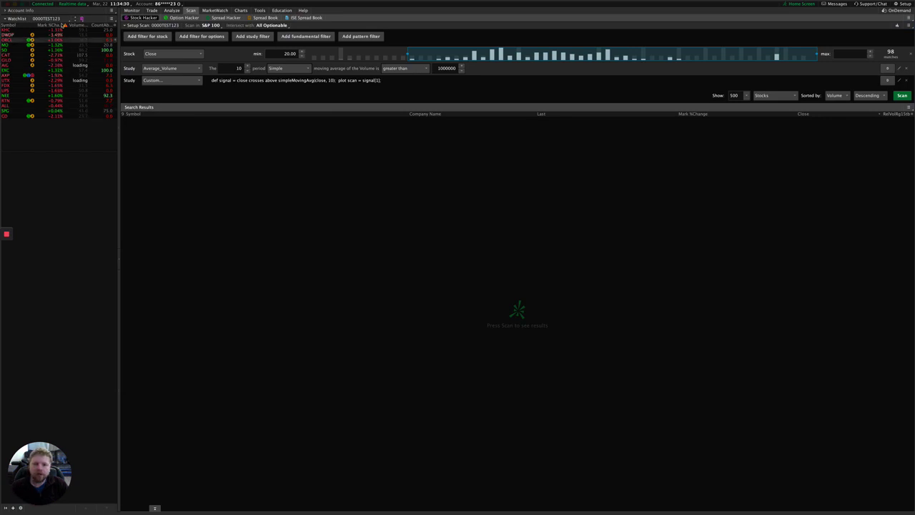
# Choose 'Alert when scan results change...' from the watchlist selector for 0000TEST123.
pyautogui.click(60, 19)
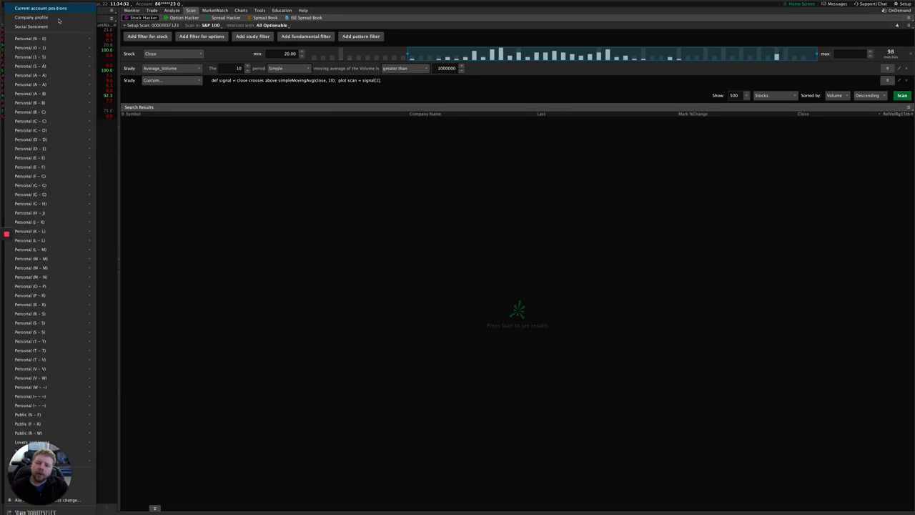
pyautogui.press('Escape')
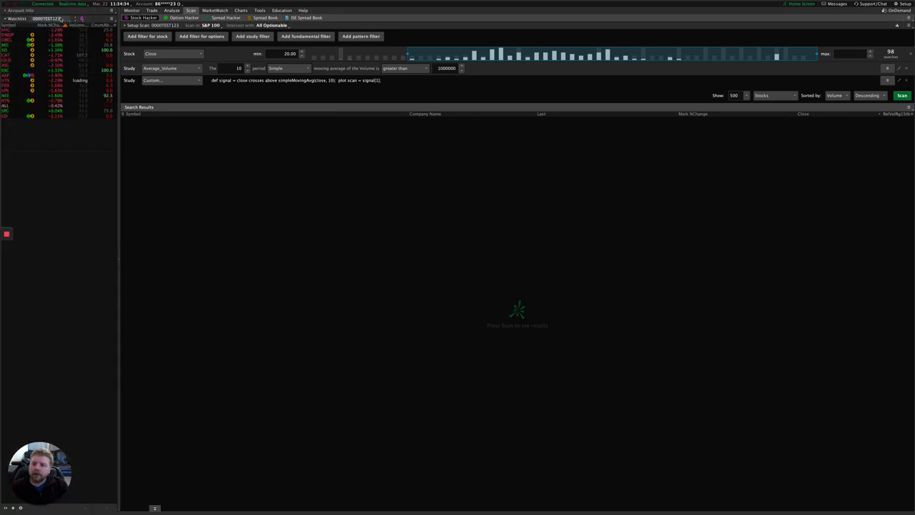
pyautogui.click(61, 19)
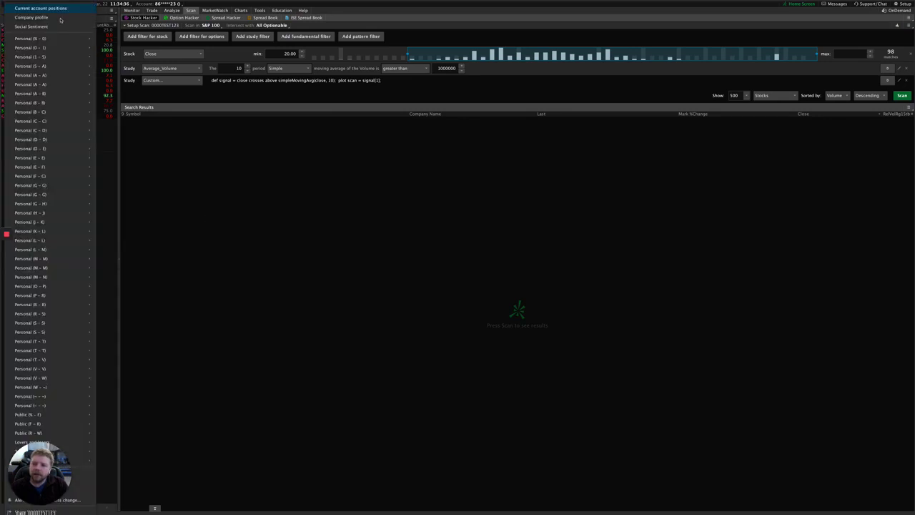
pyautogui.click(205, 138)
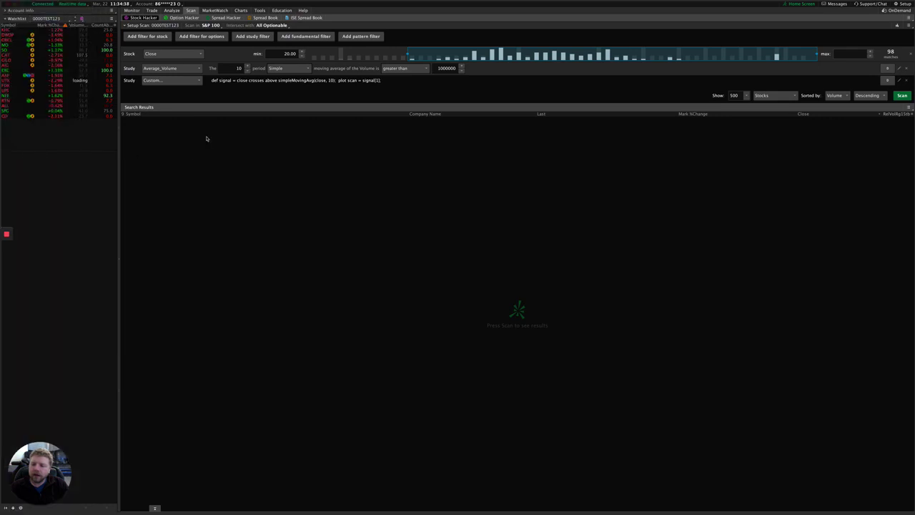
pyautogui.moveTo(63, 445); pyautogui.dragTo(892, 448)
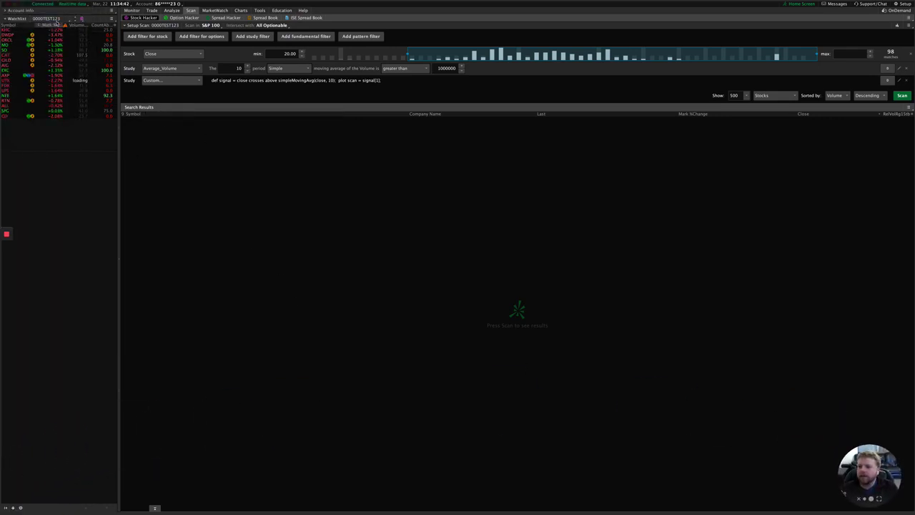
pyautogui.click(56, 19)
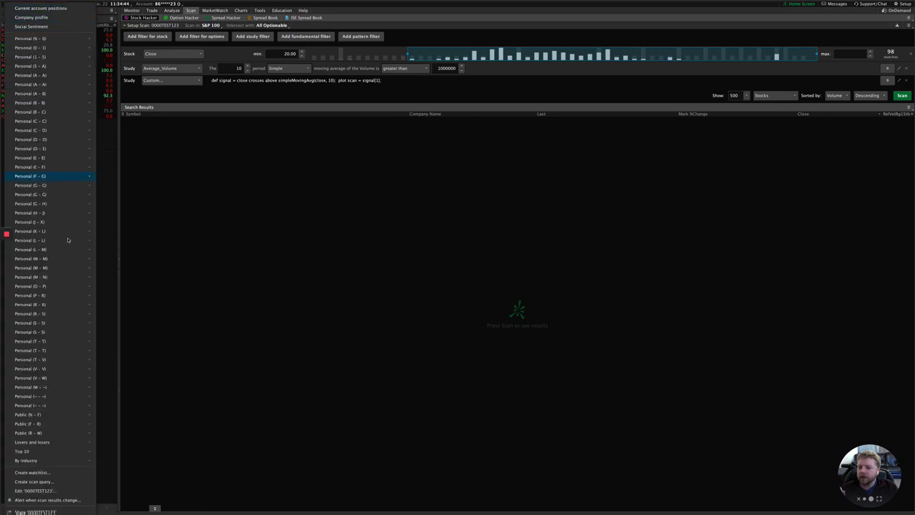
pyautogui.click(48, 499)
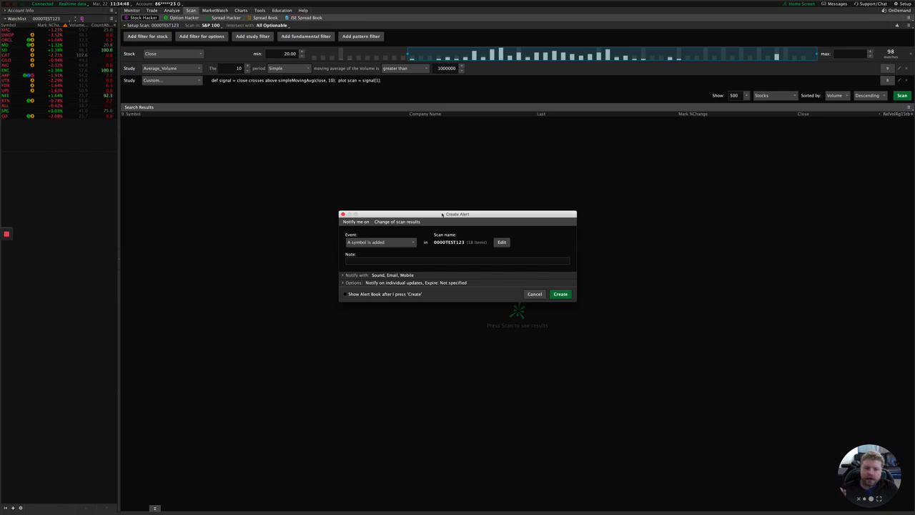
# Keep the 'A symbol is added' event and enter the alert note 'asasdfsdfsdfsdf'.
pyautogui.moveTo(436, 217); pyautogui.dragTo(299, 132)
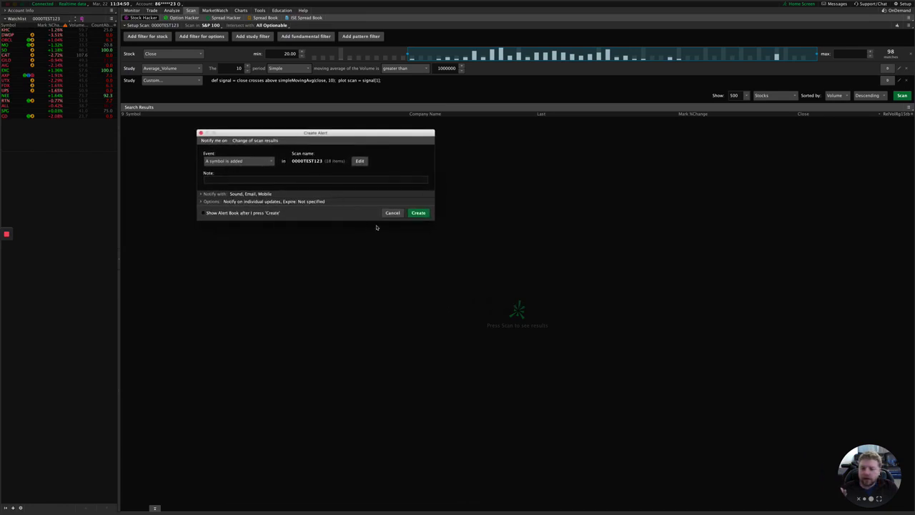
pyautogui.click(224, 163)
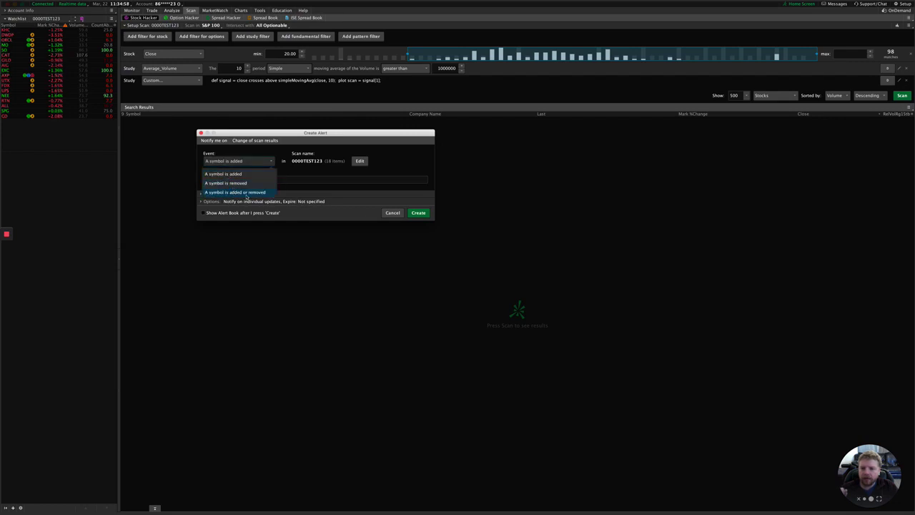
pyautogui.click(348, 178)
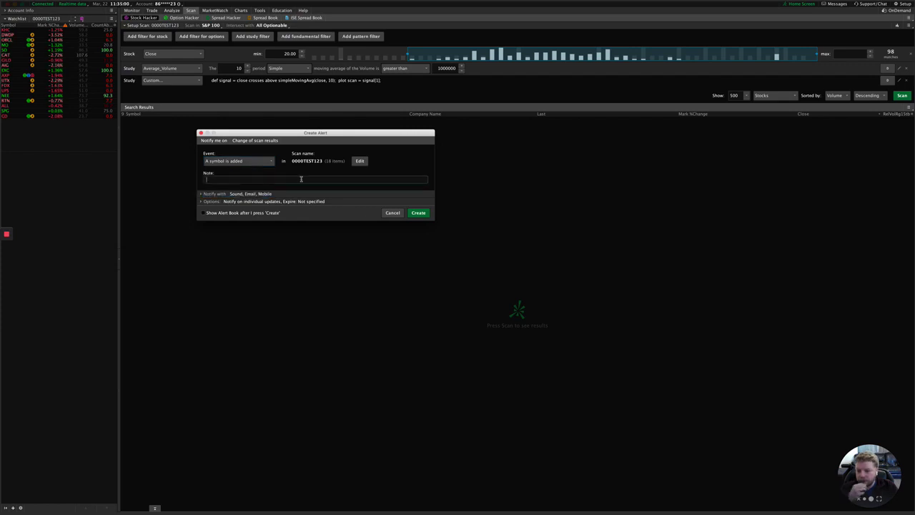
pyautogui.click(301, 179)
pyautogui.write('asasdfsdfsdfsdf')
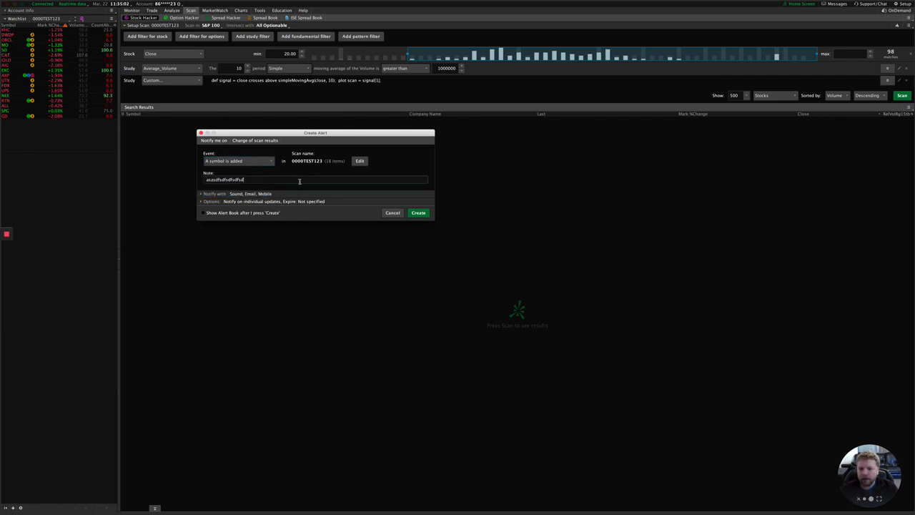
# Review the Bell sound, e-mail and push notification options, then create the alert.
pyautogui.click(215, 194)
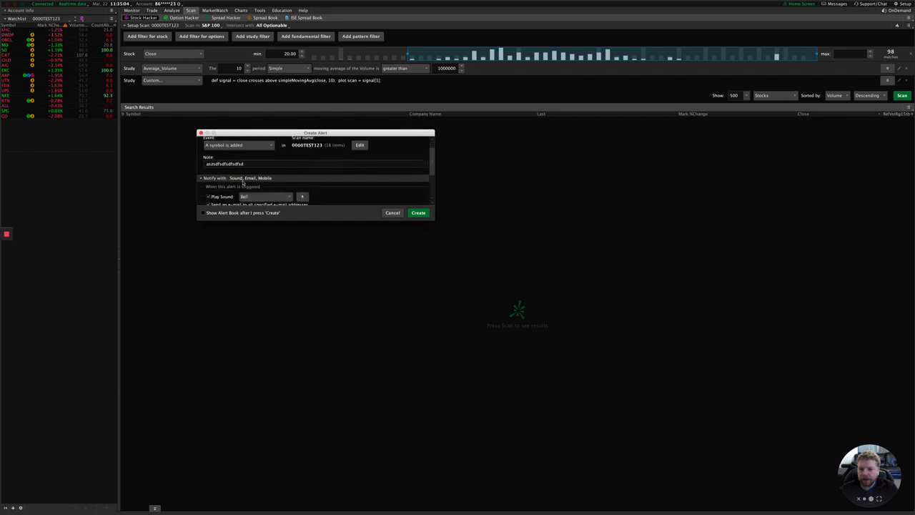
pyautogui.scroll(-3, 329, 186)
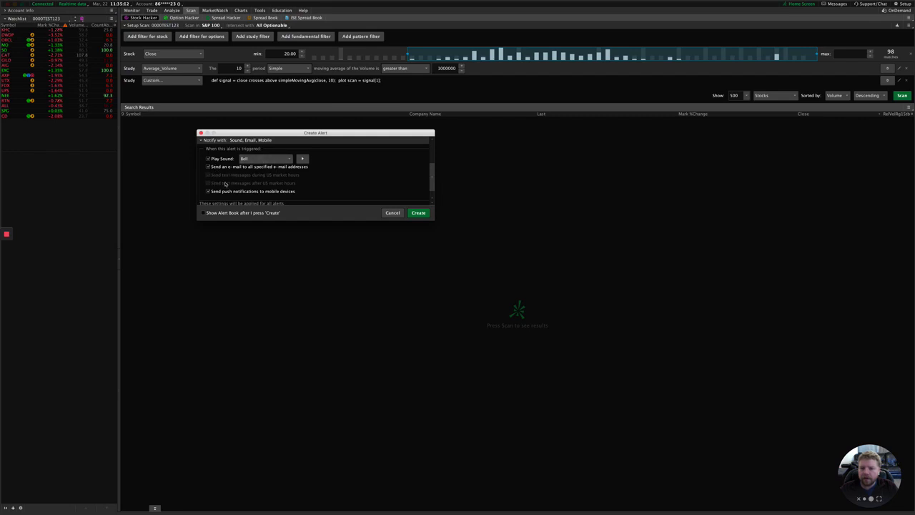
pyautogui.scroll(-2, 282, 193)
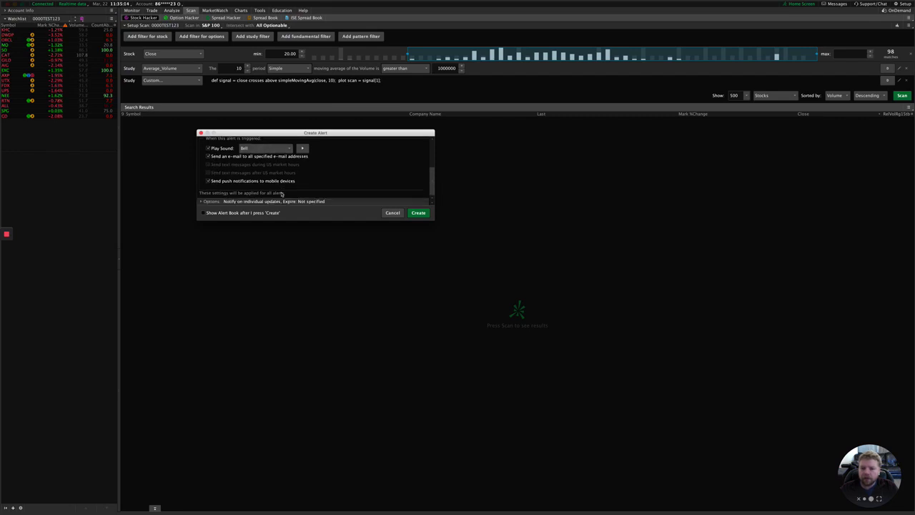
pyautogui.scroll(-2, 253, 199)
pyautogui.scroll(-1, 253, 200)
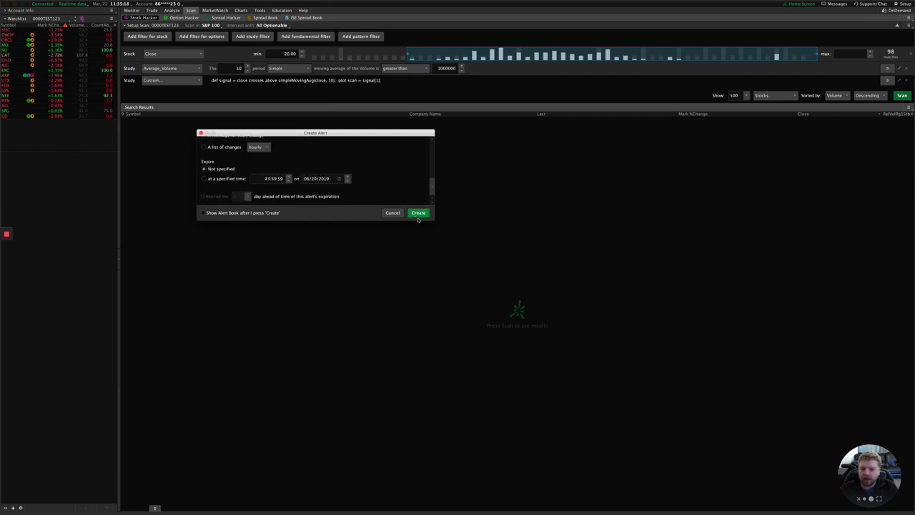
pyautogui.click(394, 216)
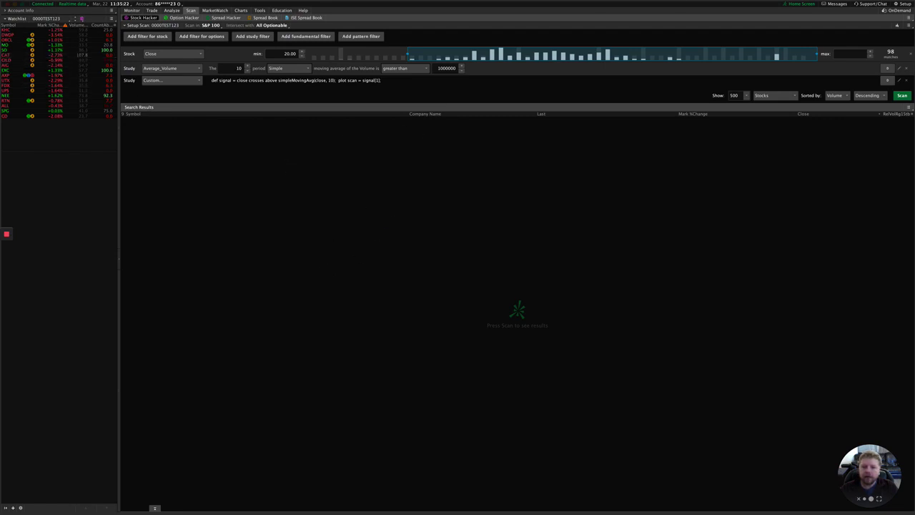
pyautogui.click(900, 5)
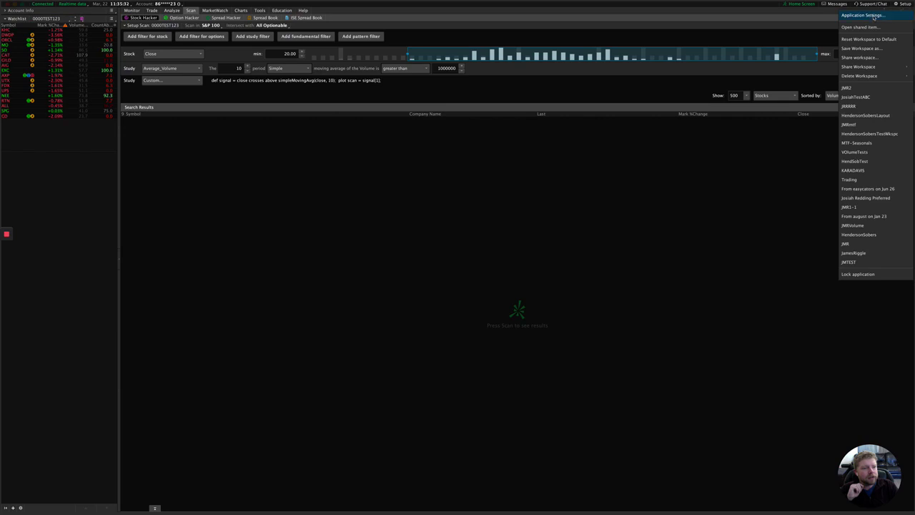
pyautogui.press('Return')
pyautogui.click(379, 10)
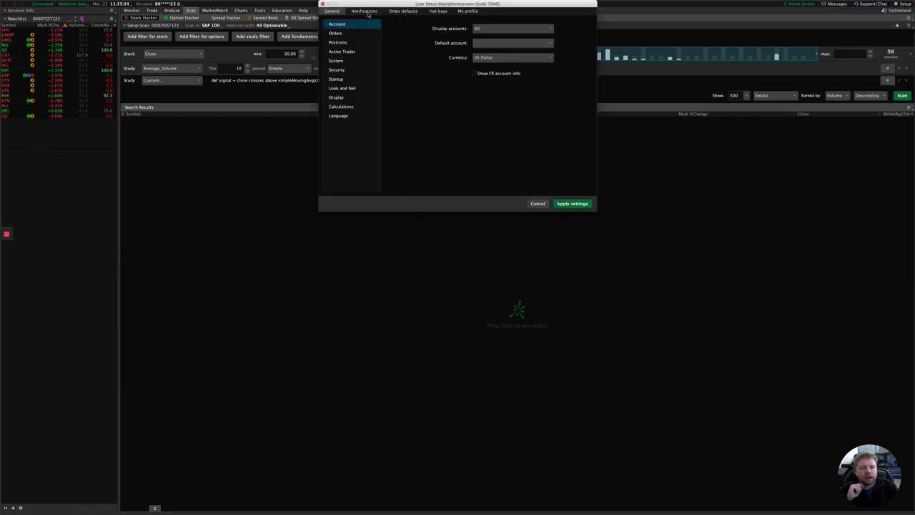
pyautogui.moveTo(387, 17); pyautogui.dragTo(432, 185)
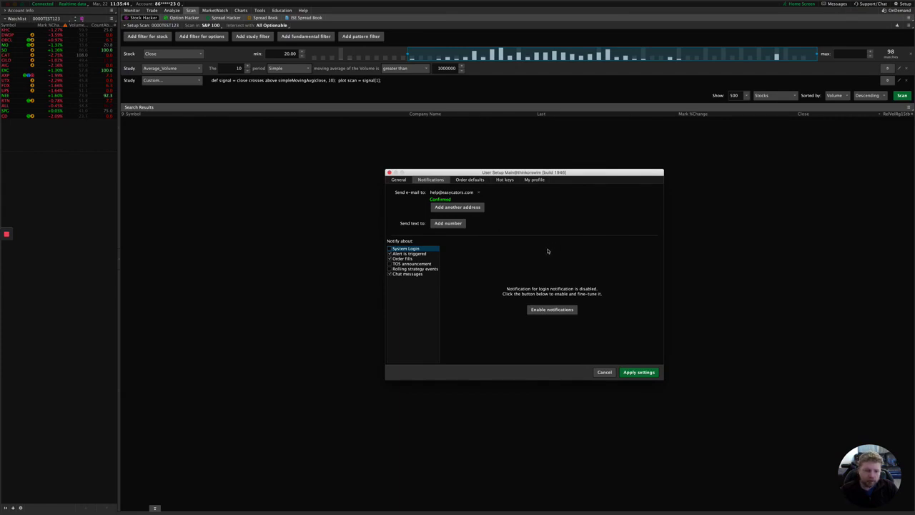
pyautogui.press('Escape')
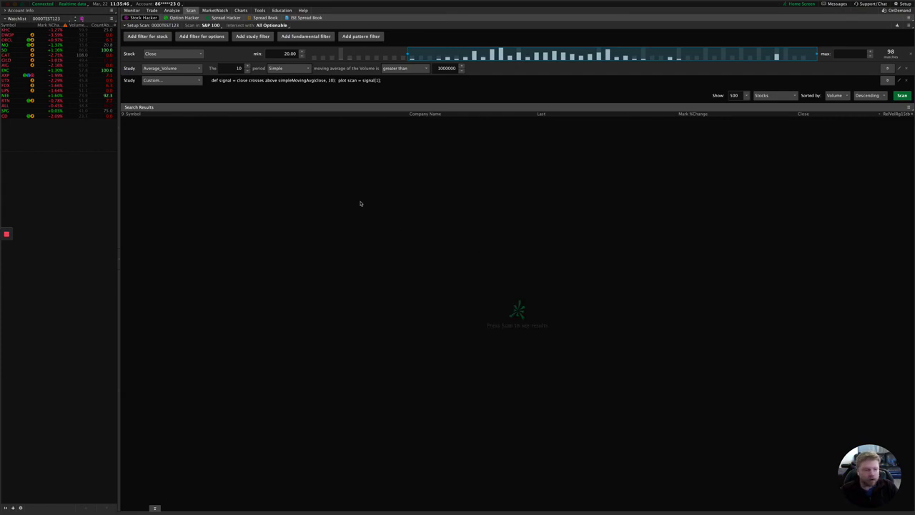